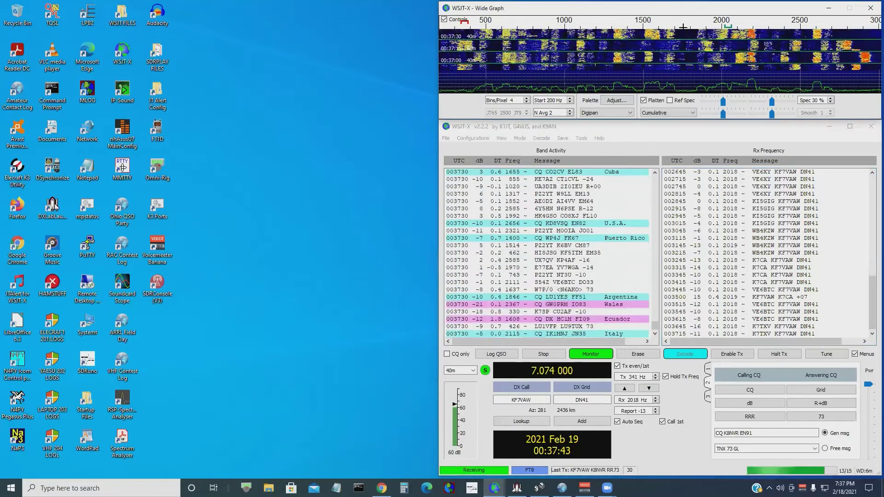
# Set the transmit and receive offsets to 1718 Hz and try calling the Cuban station sending CQ at 1655 Hz
pyautogui.keyDown('ctrl'); pyautogui.click(683, 27); pyautogui.keyUp('ctrl')
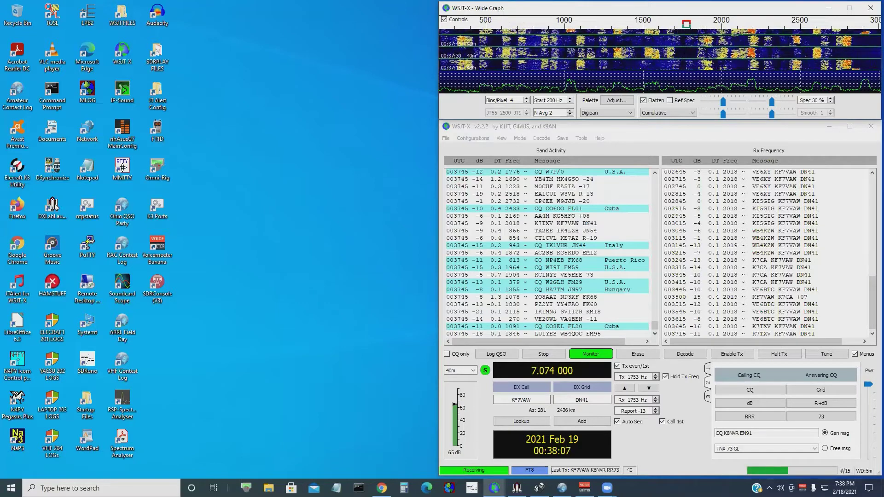
pyautogui.keyDown('ctrl'); pyautogui.click(676, 21); pyautogui.keyUp('ctrl')
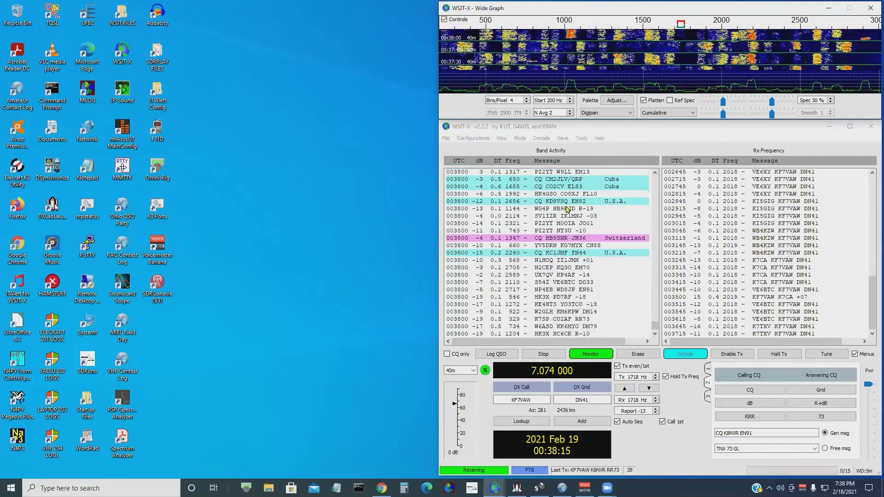
pyautogui.click(560, 189)
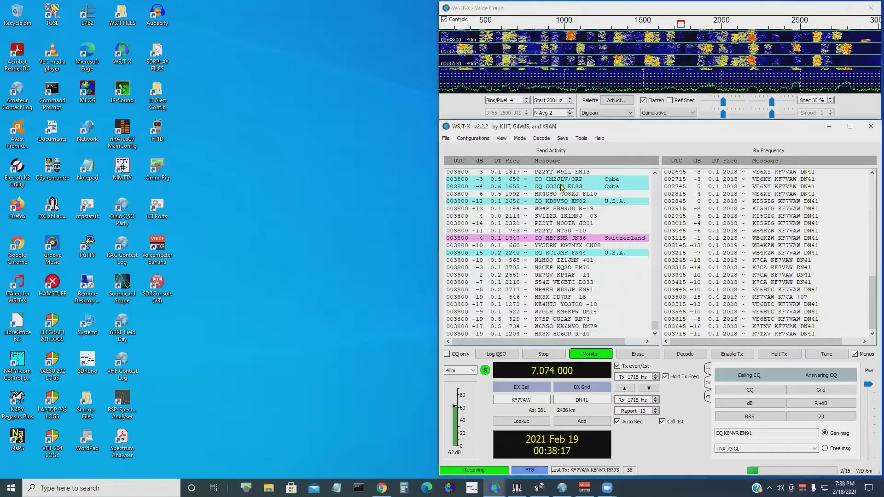
pyautogui.doubleClick(560, 187)
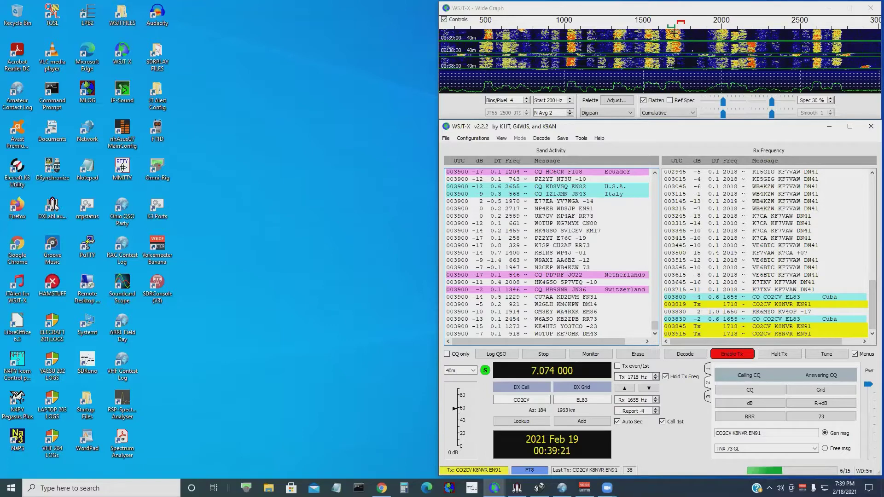
pyautogui.click(780, 355)
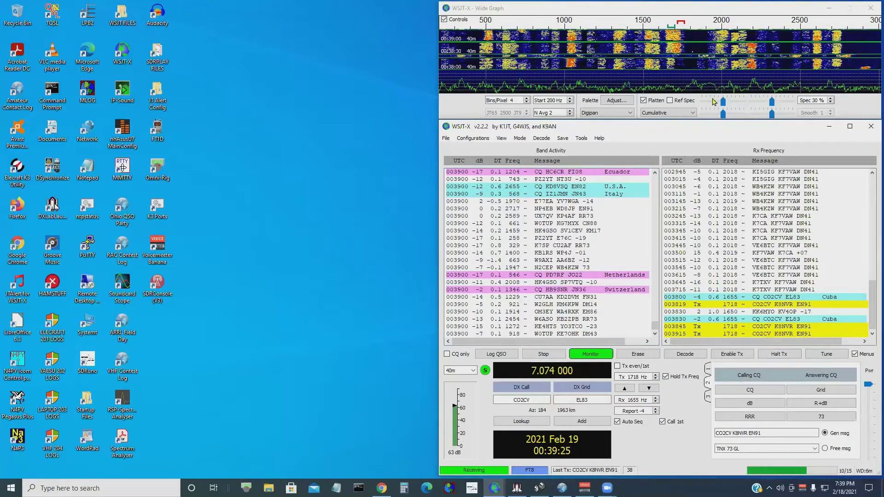
# Set the transmit and receive offsets to 1750 Hz and answer the Swiss station calling CQ at 1346 Hz
pyautogui.keyDown('ctrl'); pyautogui.click(683, 23); pyautogui.keyUp('ctrl')
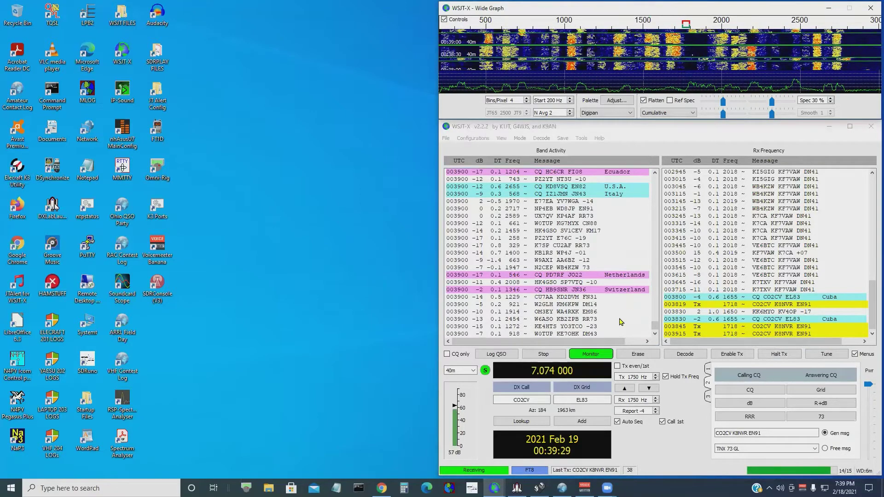
pyautogui.doubleClick(567, 289)
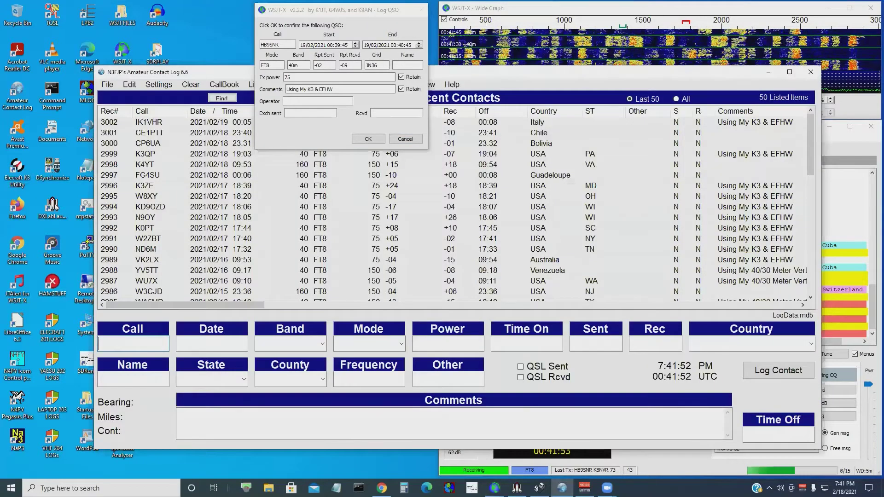
# Minimize the contact log window and confirm logging the FT8 contact with the Swiss station
pyautogui.click(368, 139)
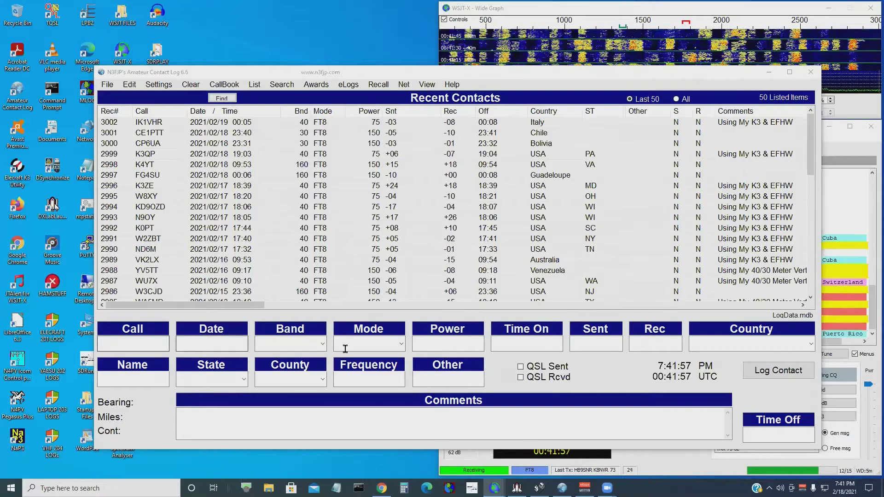
pyautogui.click(427, 77)
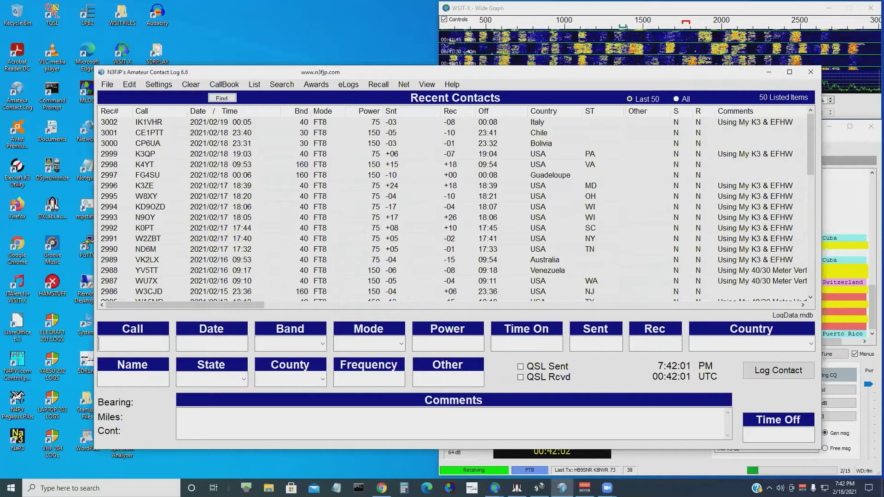
pyautogui.click(769, 71)
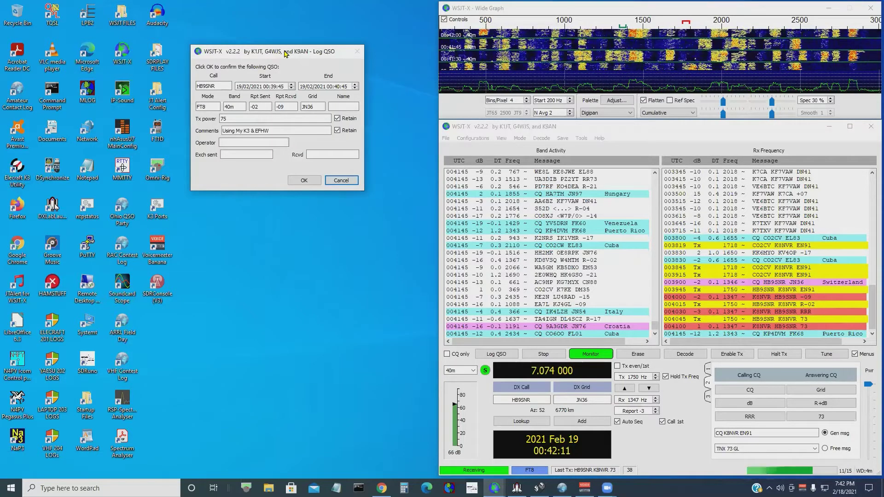
pyautogui.moveTo(291, 54); pyautogui.dragTo(307, 59)
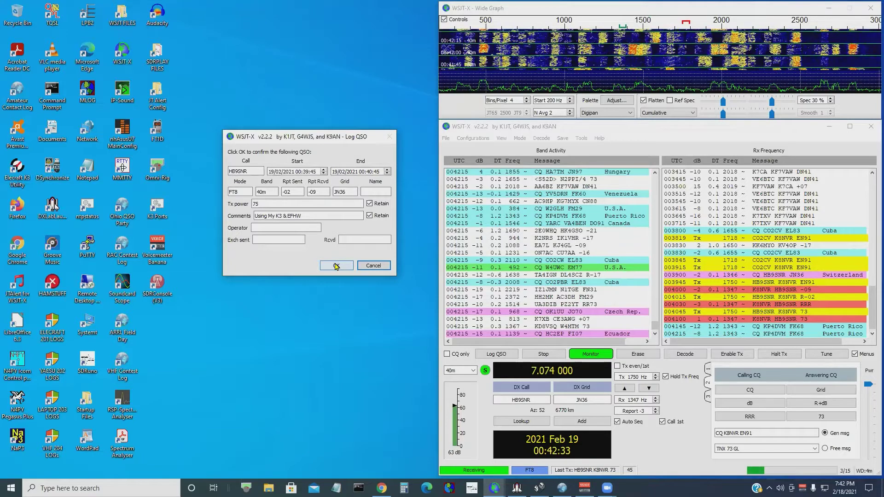
pyautogui.click(336, 266)
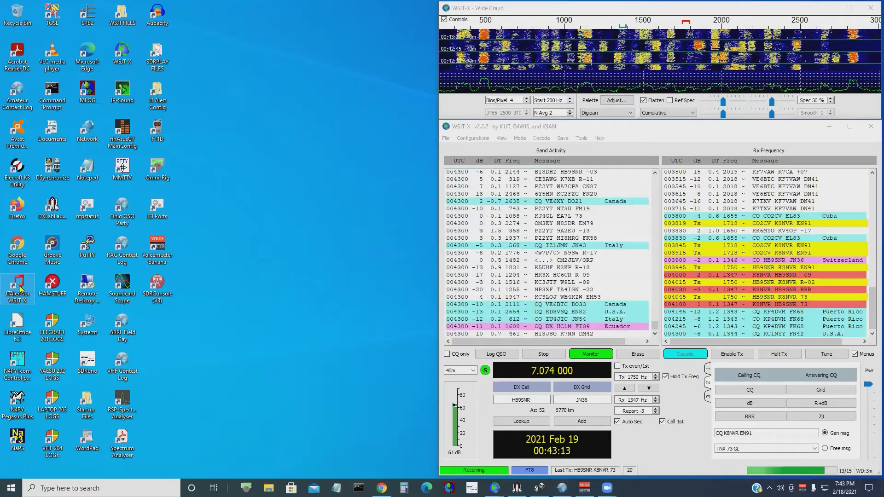
# Launch JTAlert for WSJT-X and place its window on the free desktop area beside WSJT-X
pyautogui.doubleClick(18, 287)
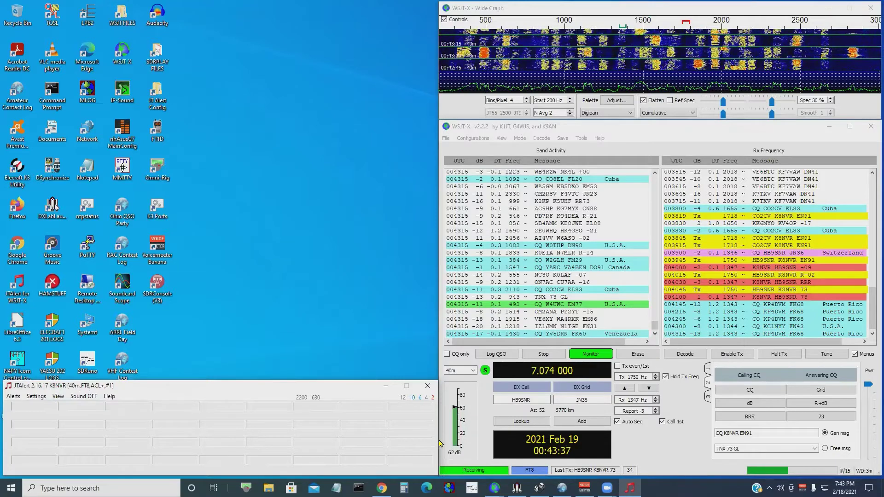
pyautogui.moveTo(265, 389); pyautogui.dragTo(285, 348)
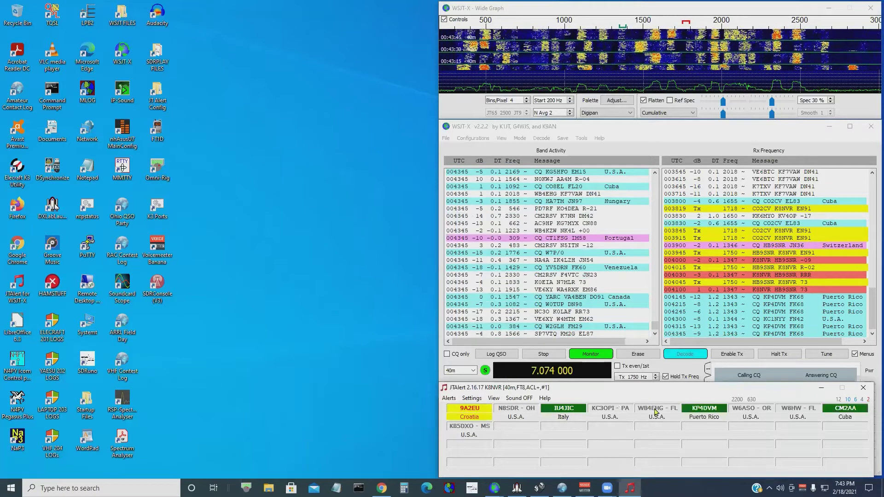
pyautogui.moveTo(618, 393); pyautogui.dragTo(613, 395)
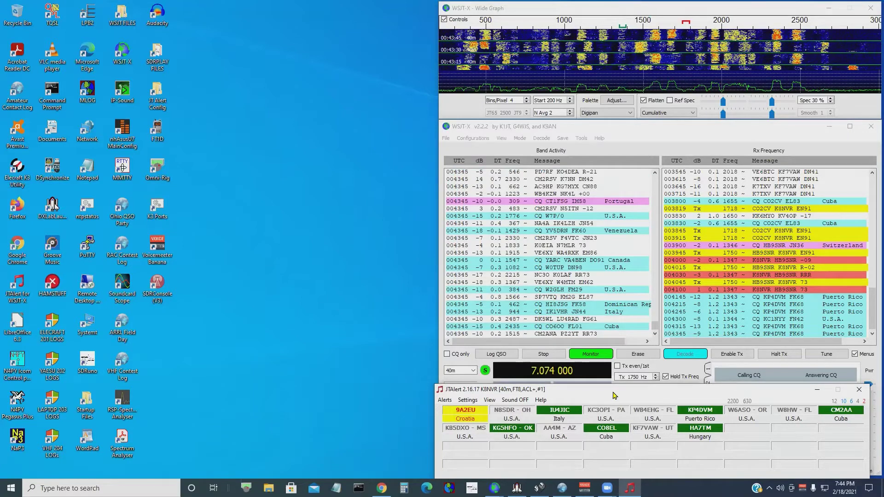
pyautogui.moveTo(614, 395); pyautogui.dragTo(181, 392)
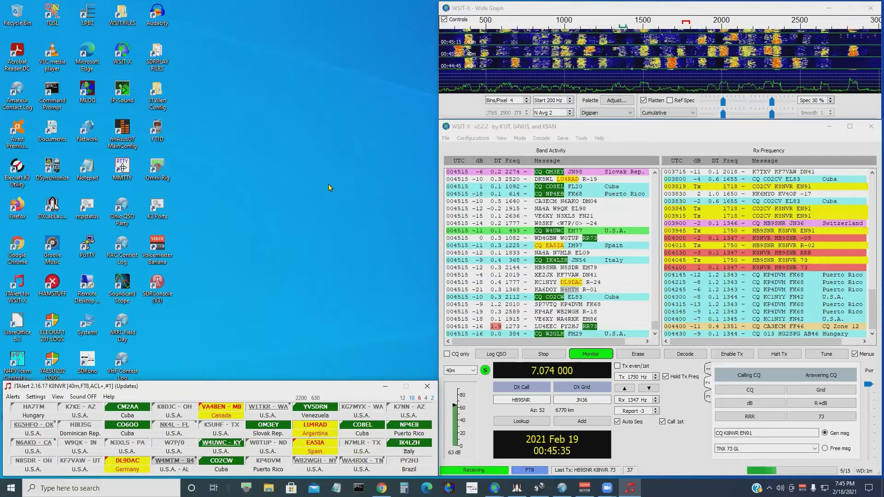
# Look through the supported rigs in the WSJT-X radio settings and the list of band frequencies
pyautogui.click(446, 141)
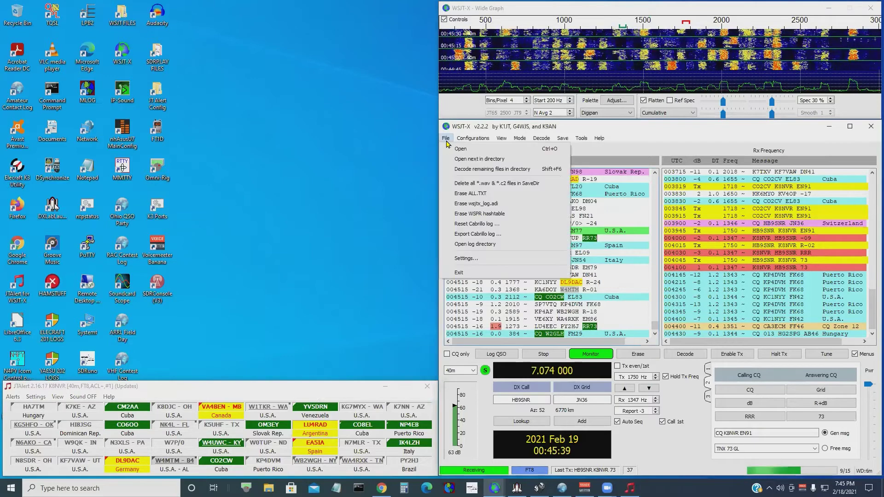
pyautogui.click(465, 259)
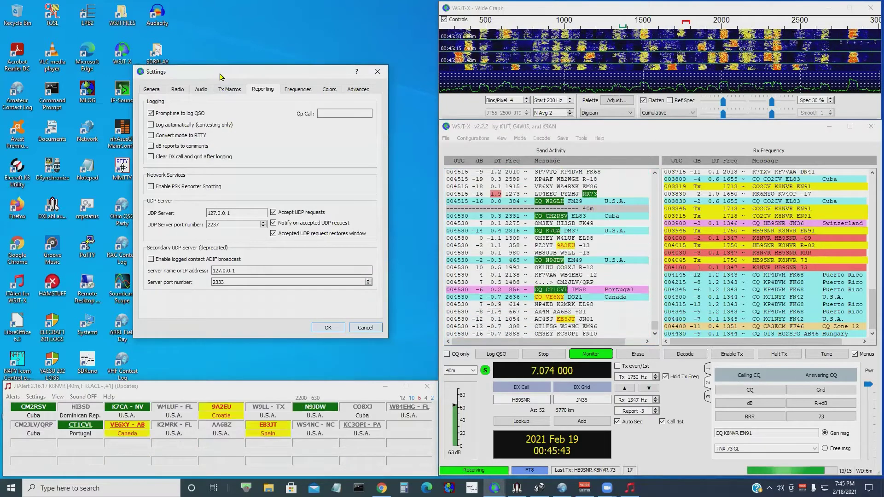
pyautogui.moveTo(238, 74); pyautogui.dragTo(271, 51)
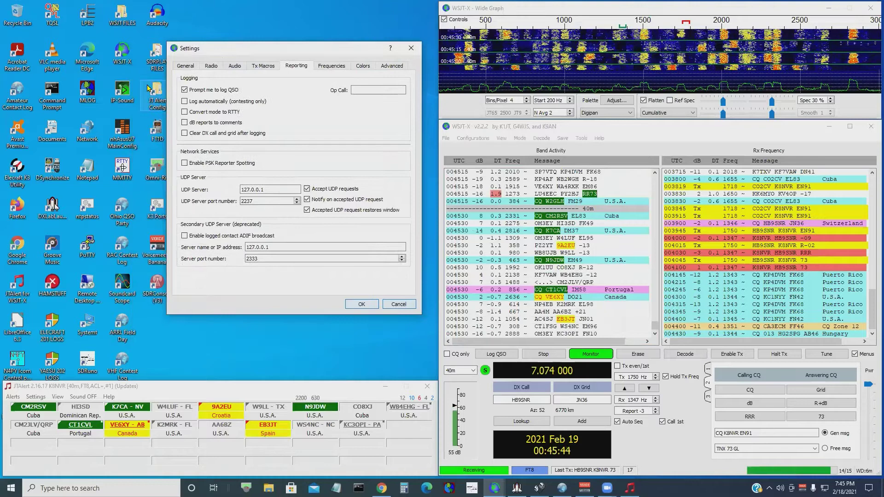
pyautogui.click(211, 67)
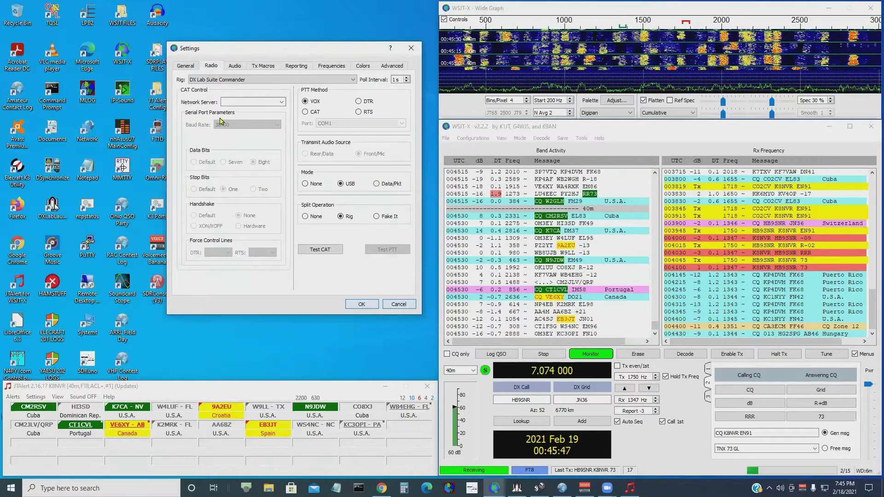
pyautogui.click(353, 81)
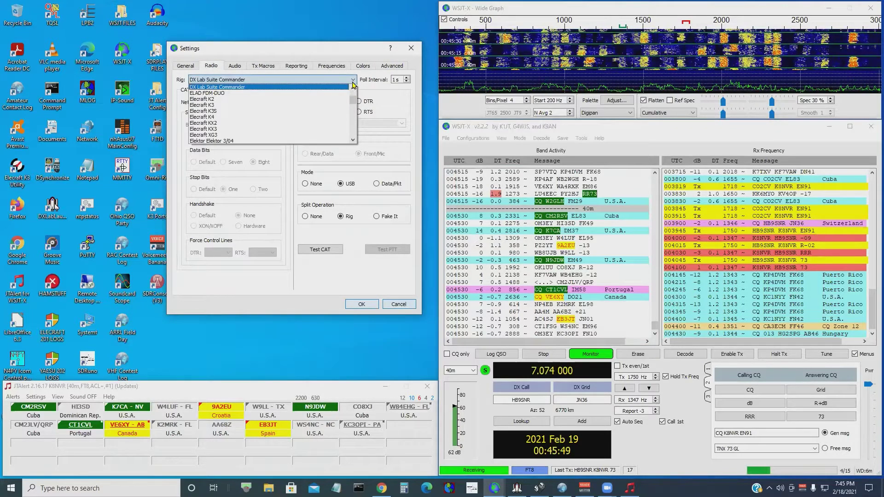
pyautogui.moveTo(355, 101); pyautogui.dragTo(350, 121)
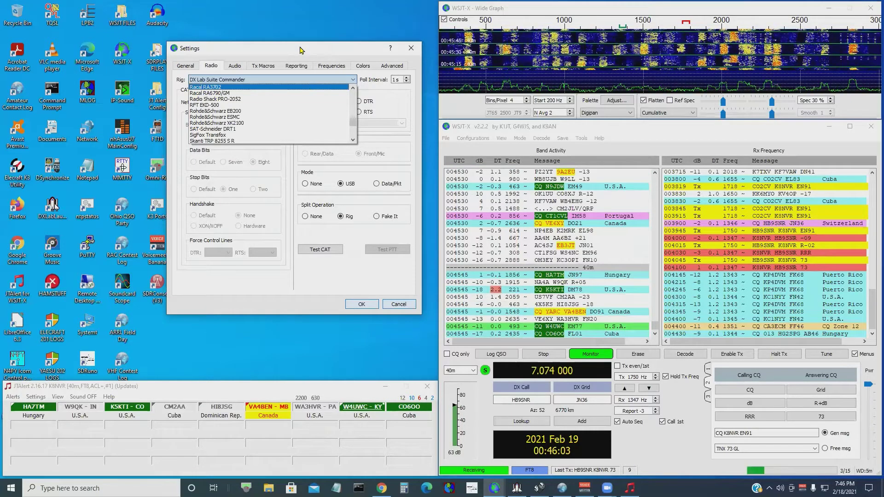
pyautogui.click(300, 48)
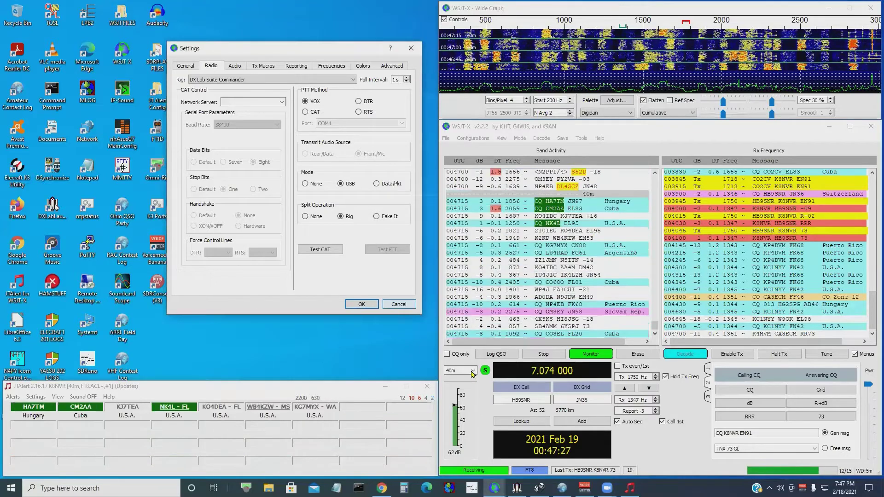
pyautogui.click(399, 305)
pyautogui.click(473, 371)
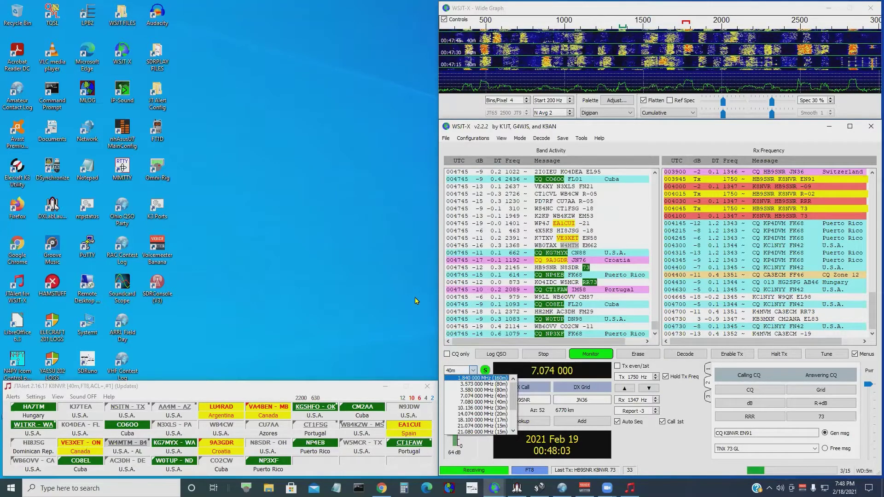
# Review the logging and UDP server options in the WSJT-X reporting settings
pyautogui.click(444, 139)
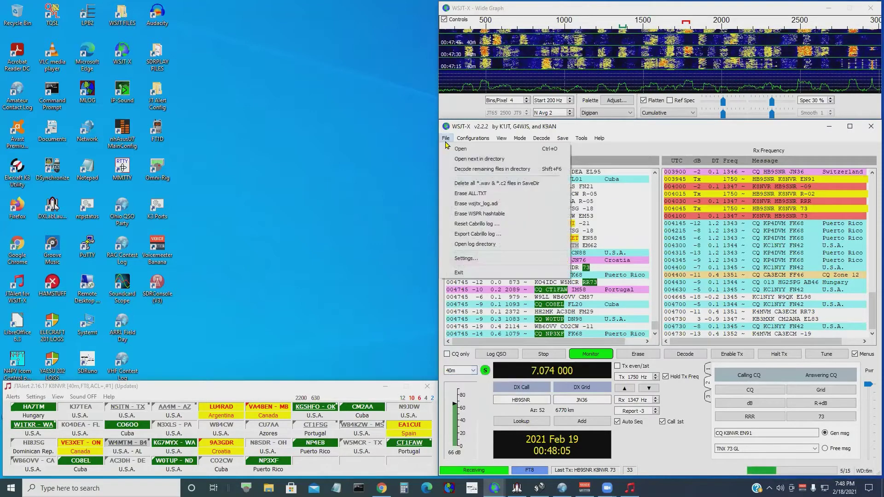
pyautogui.click(468, 258)
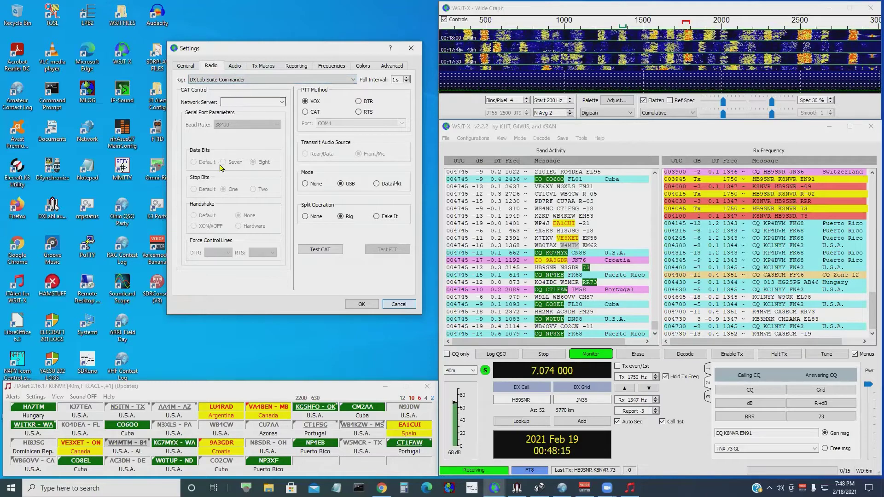
pyautogui.click(296, 66)
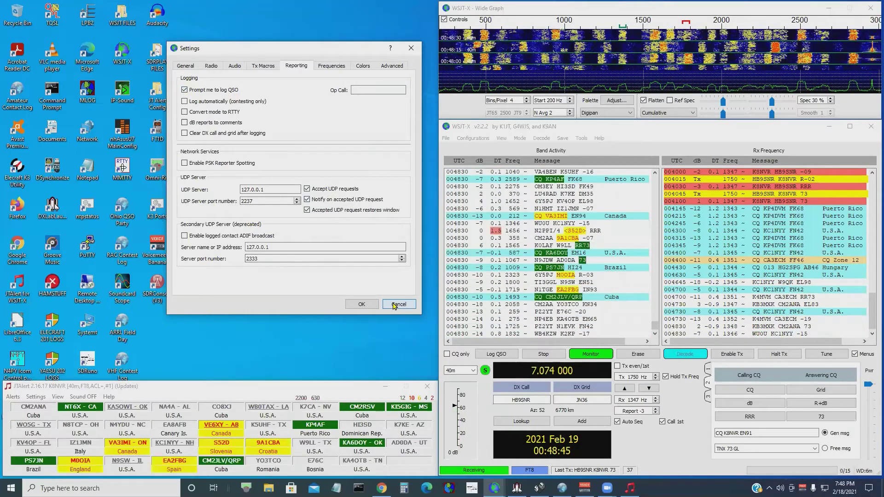
pyautogui.click(368, 303)
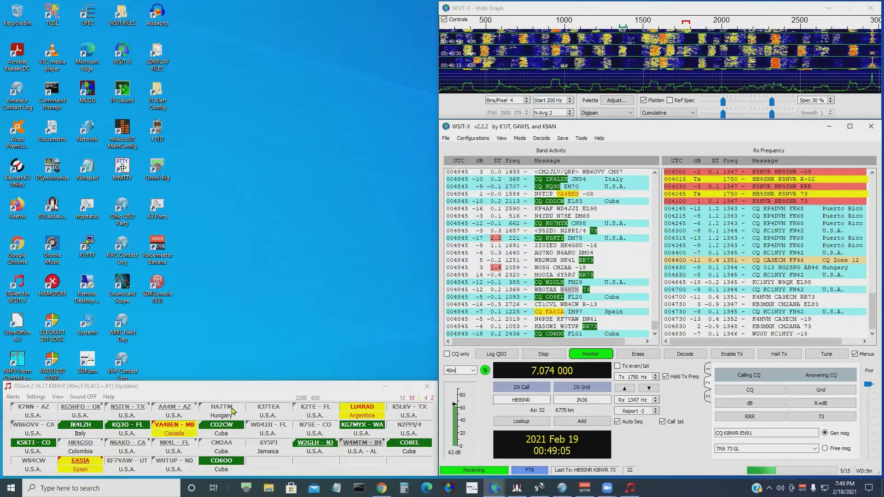
# Examine the details of decoded stations in JTAlert, including country, grid, LoTW status and wanted alerts
pyautogui.moveTo(226, 411)
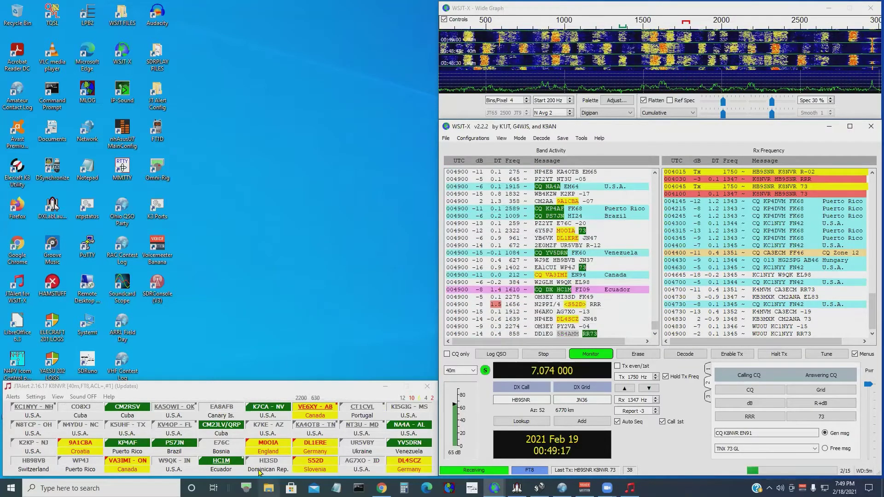
pyautogui.moveTo(361, 414)
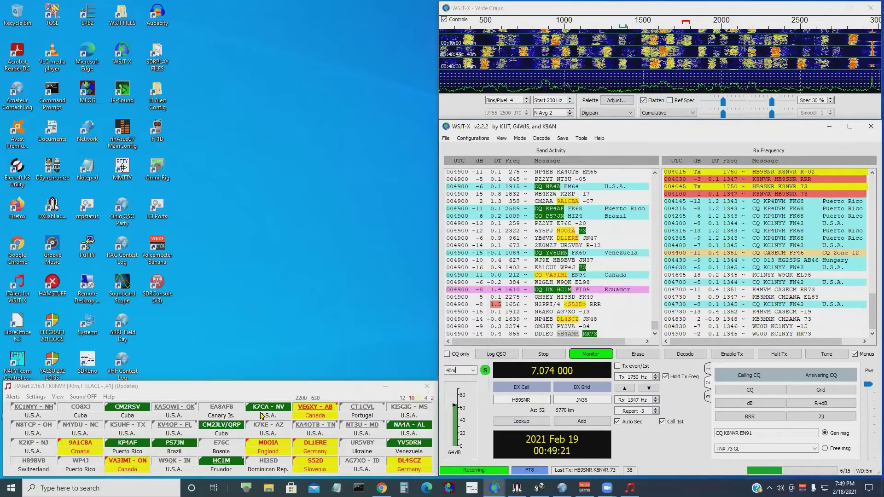
pyautogui.moveTo(277, 414)
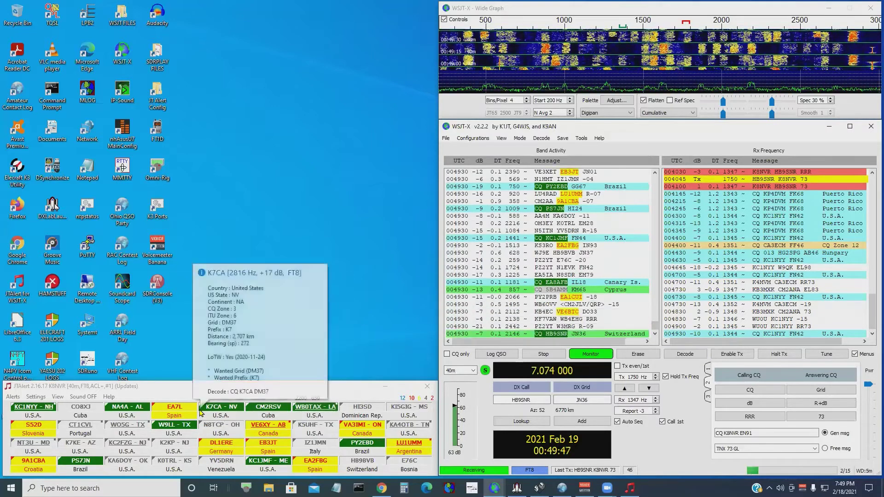
pyautogui.moveTo(202, 407)
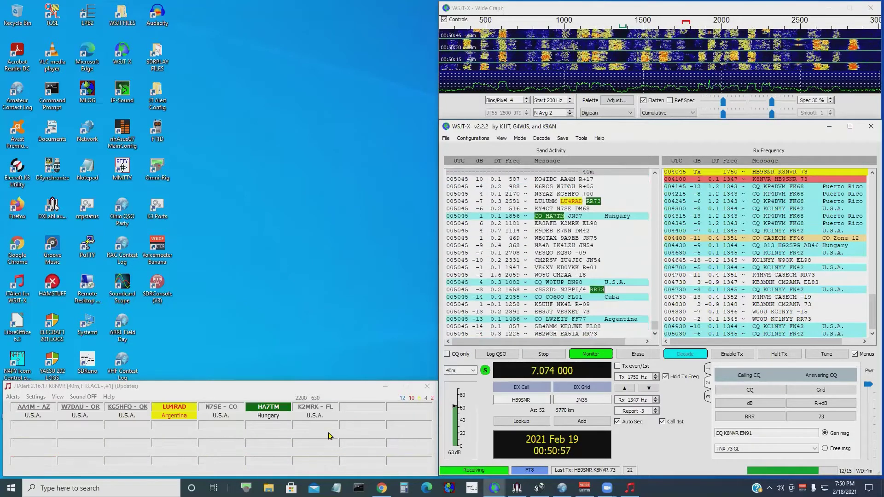
# Turn on the alert sounds in JTAlert
pyautogui.click(88, 397)
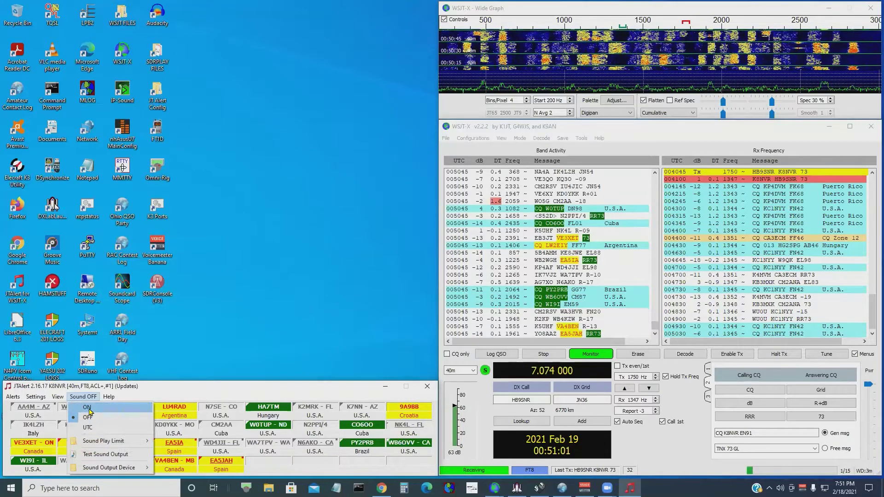
pyautogui.click(88, 408)
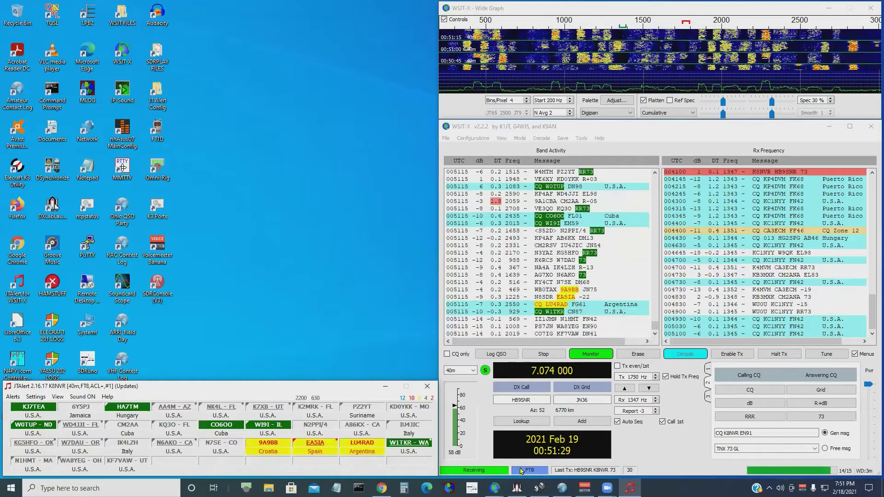
# Turn off the alert sounds in JTAlert
pyautogui.click(92, 398)
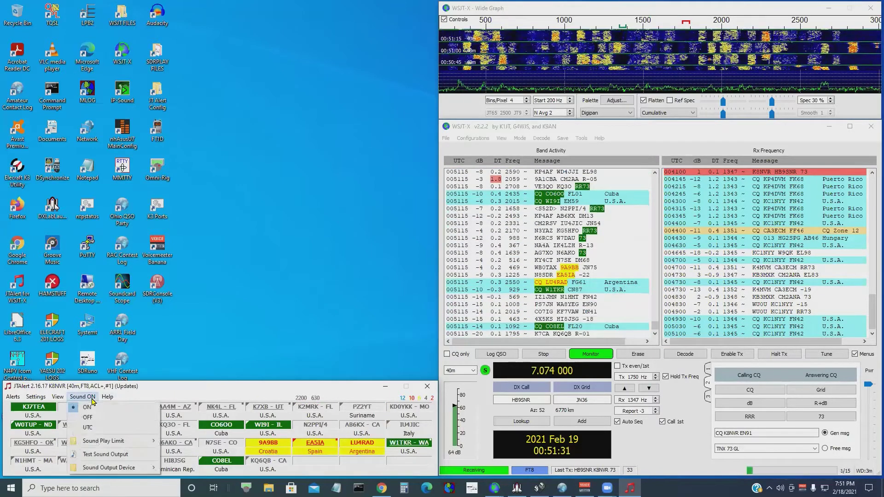
pyautogui.click(90, 418)
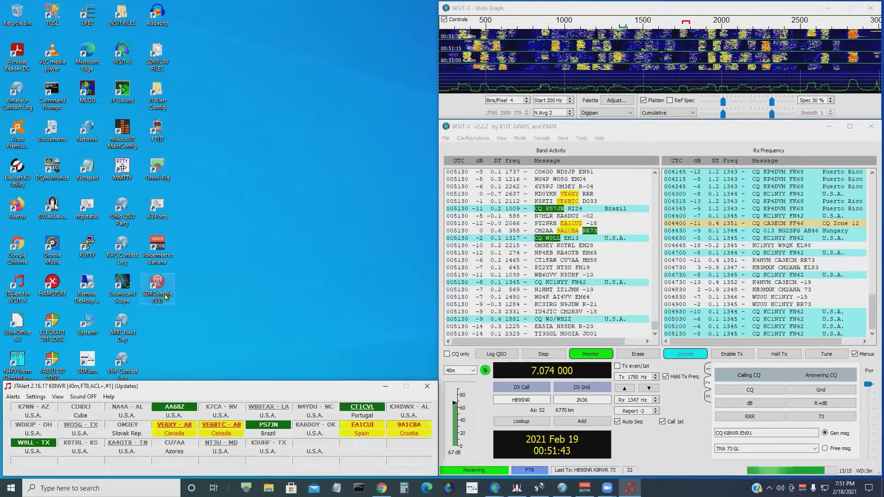
# Review JTAlert's wanted DXCC entities by individual band for 80 m and 40 m, leaving the settings unchanged
pyautogui.click(36, 397)
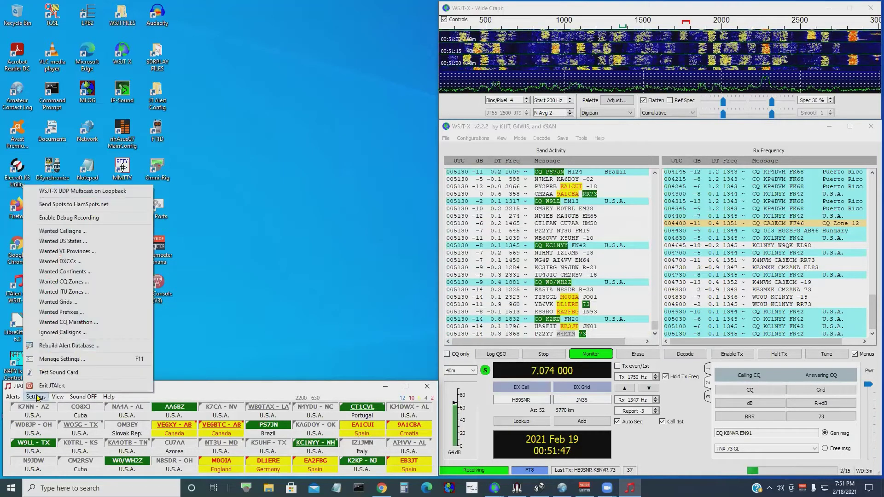
pyautogui.click(72, 262)
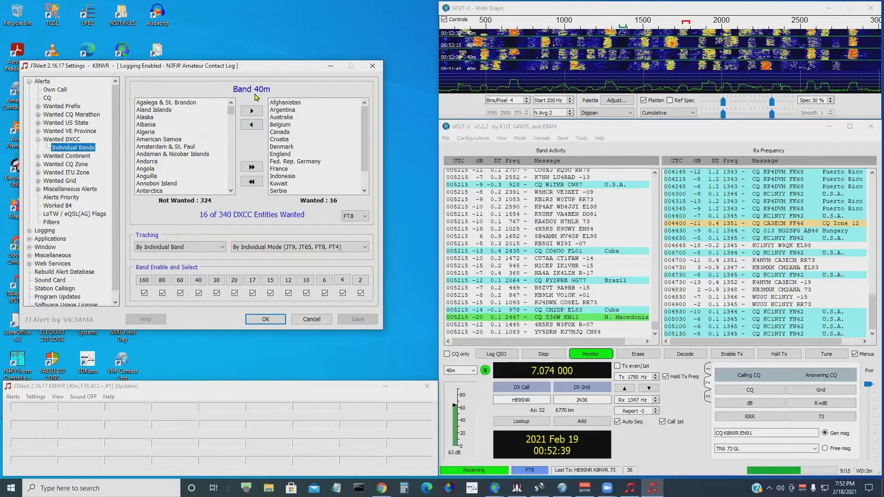
pyautogui.click(162, 281)
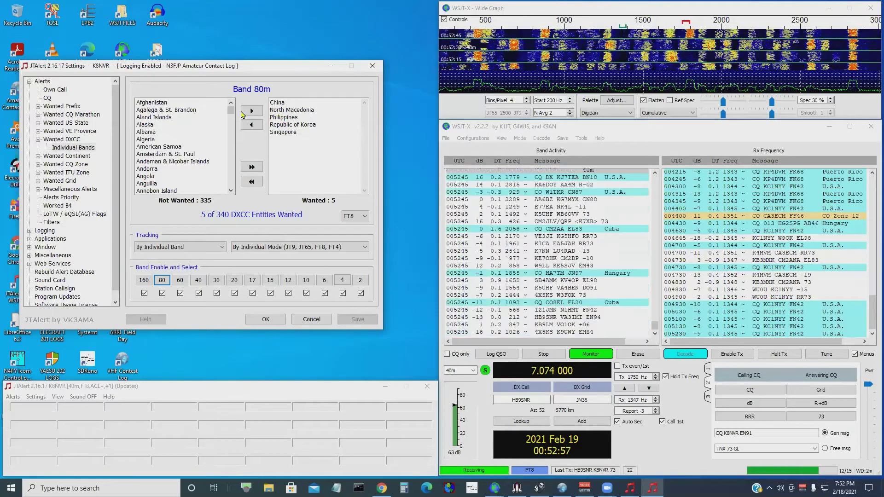
pyautogui.click(197, 282)
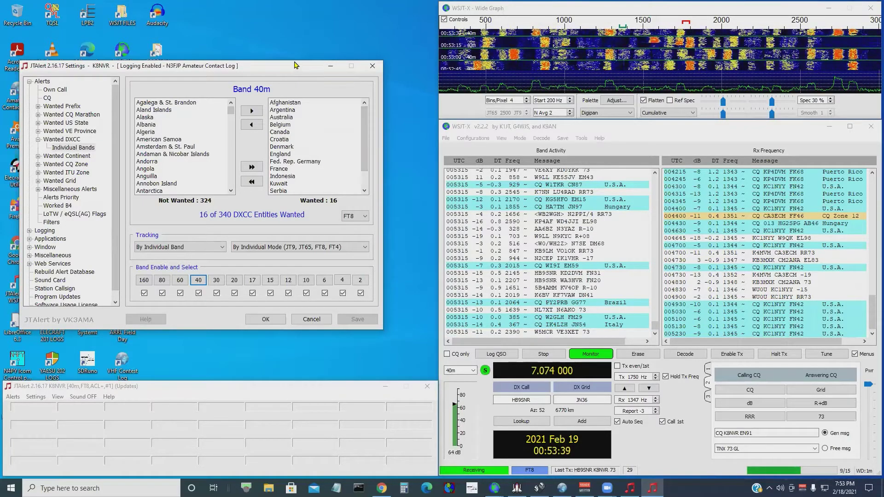
pyautogui.moveTo(293, 65); pyautogui.dragTo(303, 57)
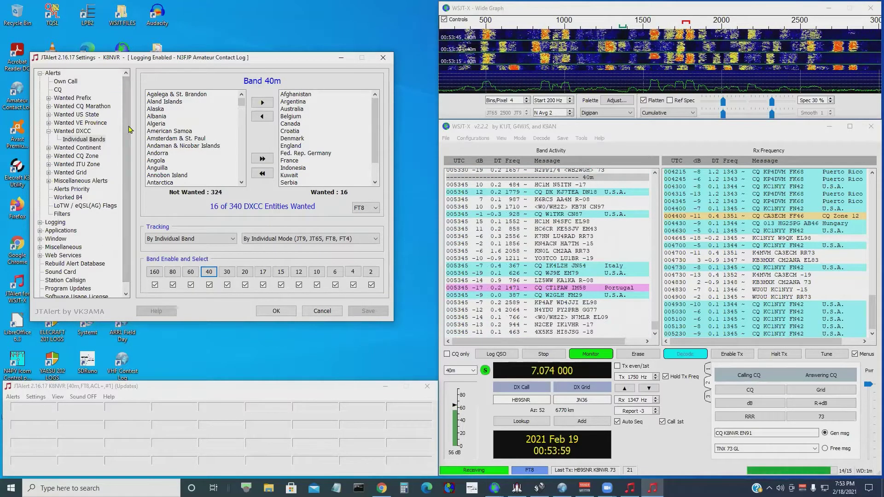
pyautogui.click(322, 311)
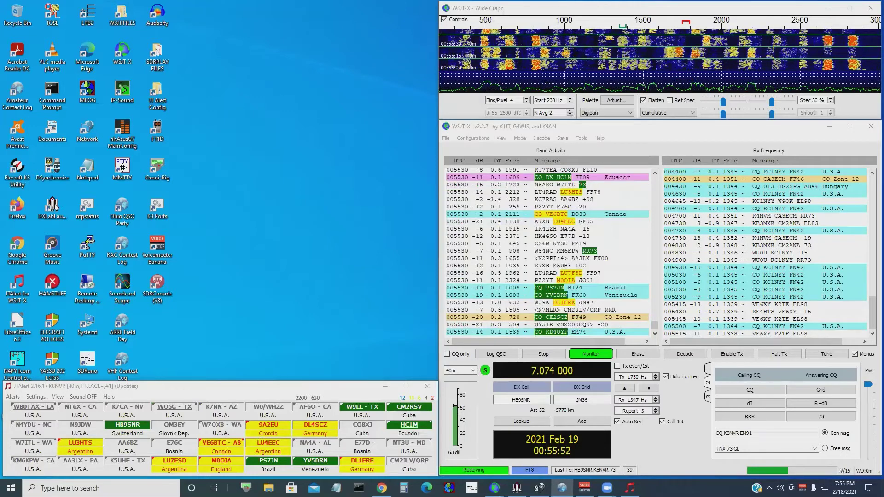
pyautogui.click(562, 488)
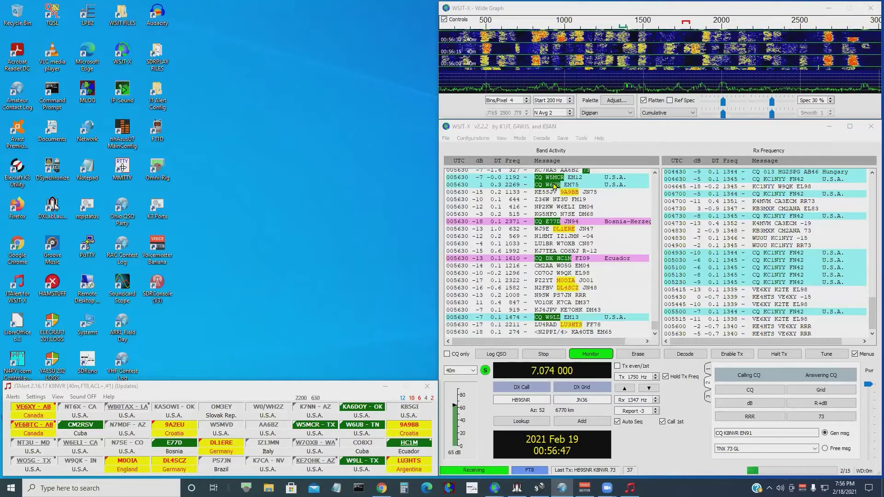
pyautogui.doubleClick(554, 184)
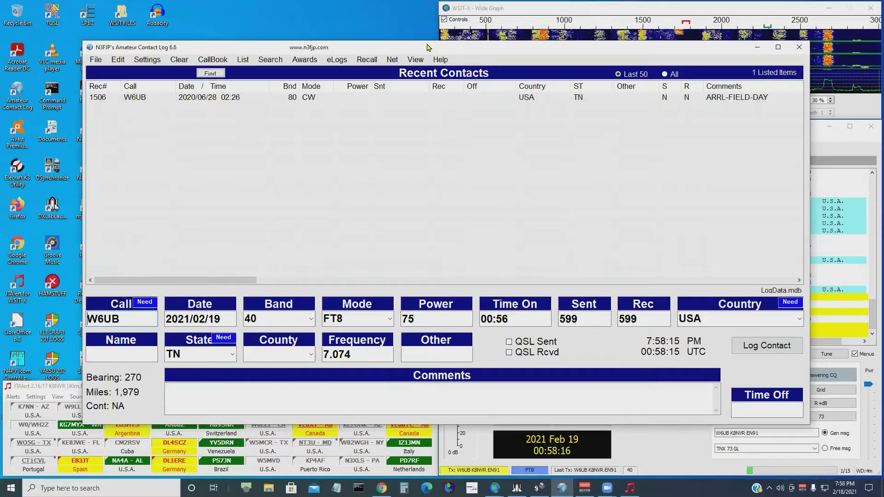
pyautogui.moveTo(429, 47); pyautogui.dragTo(0, 55)
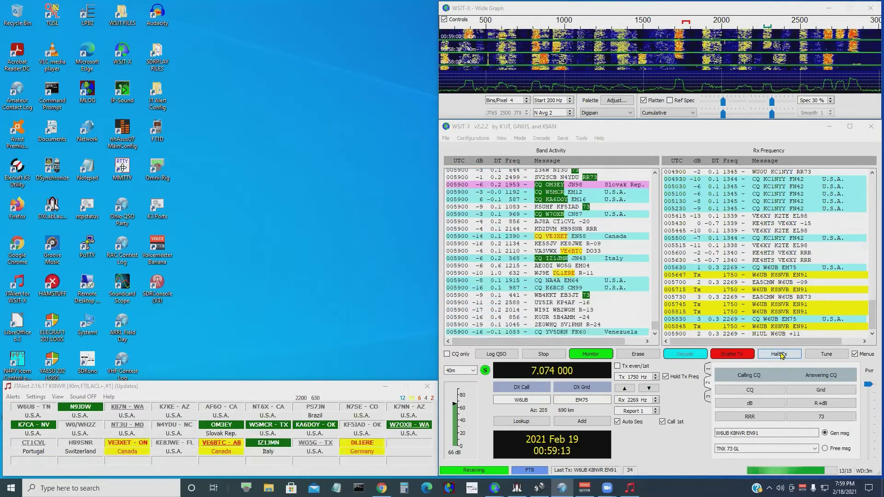
pyautogui.click(782, 355)
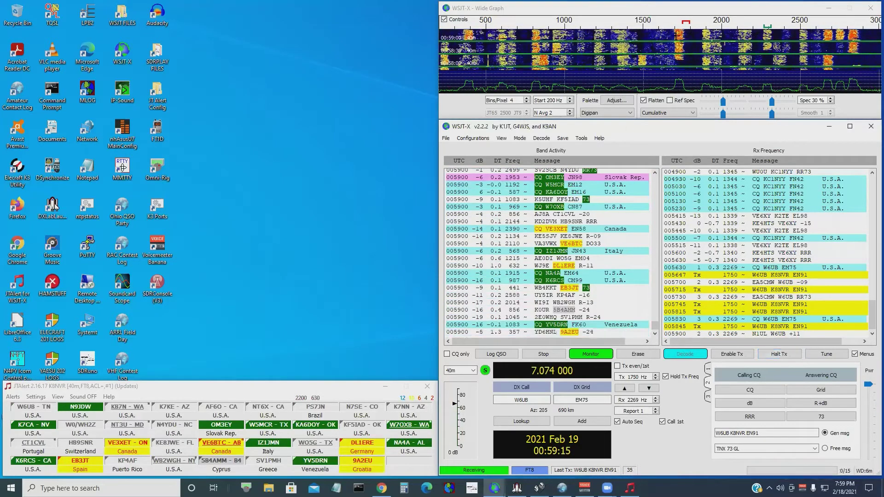
pyautogui.click(690, 25)
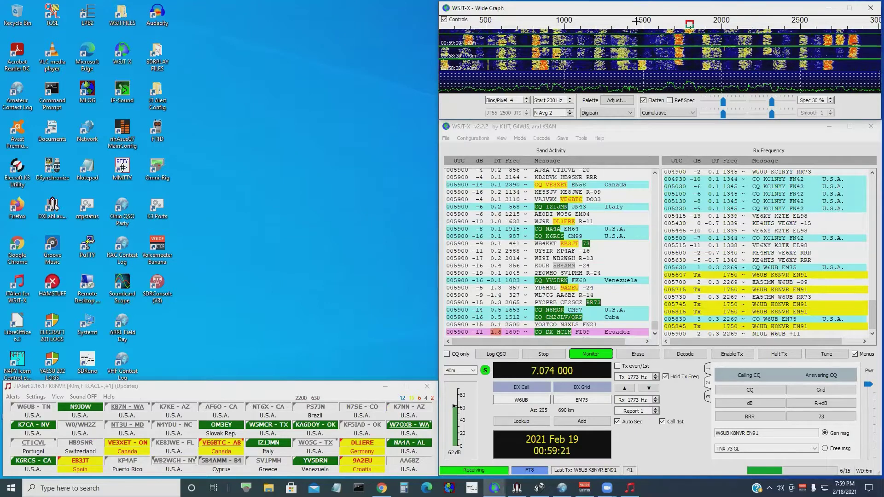
pyautogui.click(647, 34)
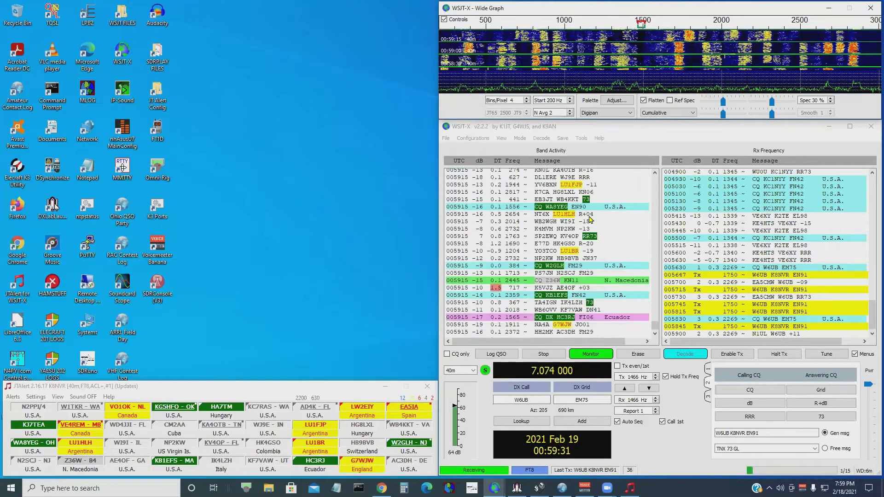
pyautogui.doubleClick(564, 266)
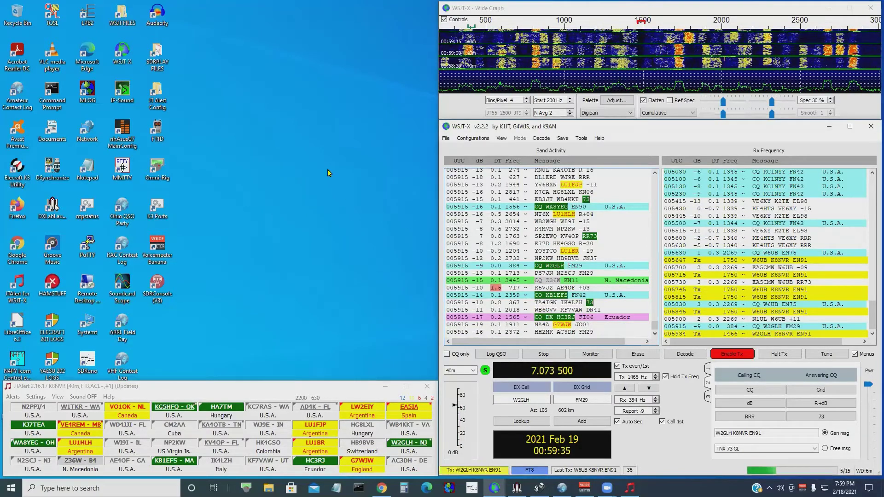
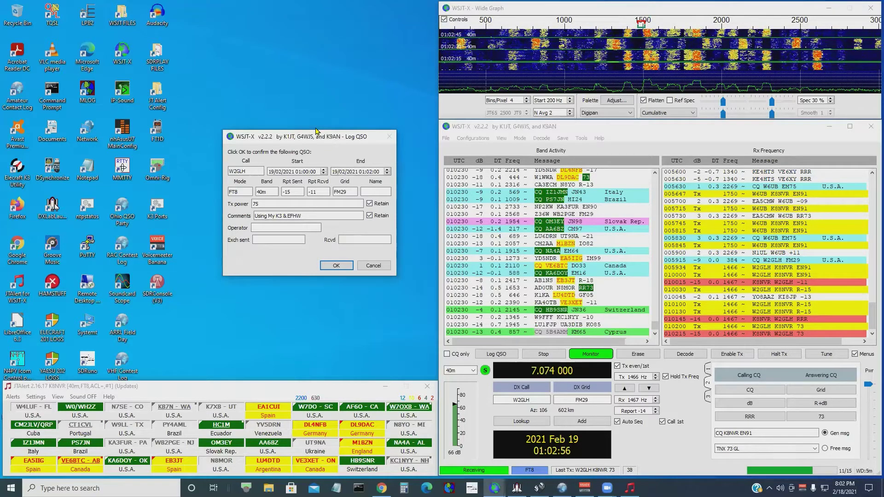
# Log the completed W2GLH contact and check its entry in Amateur Contact Log
pyautogui.press('Return')
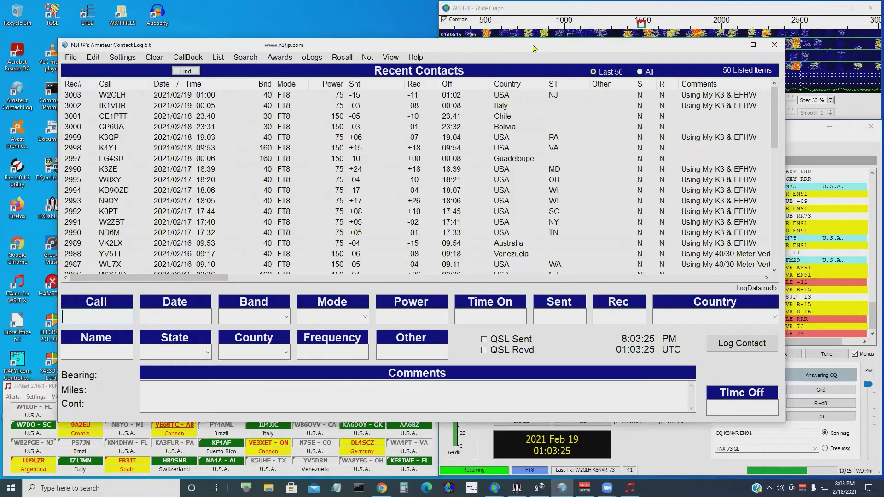
pyautogui.click(733, 45)
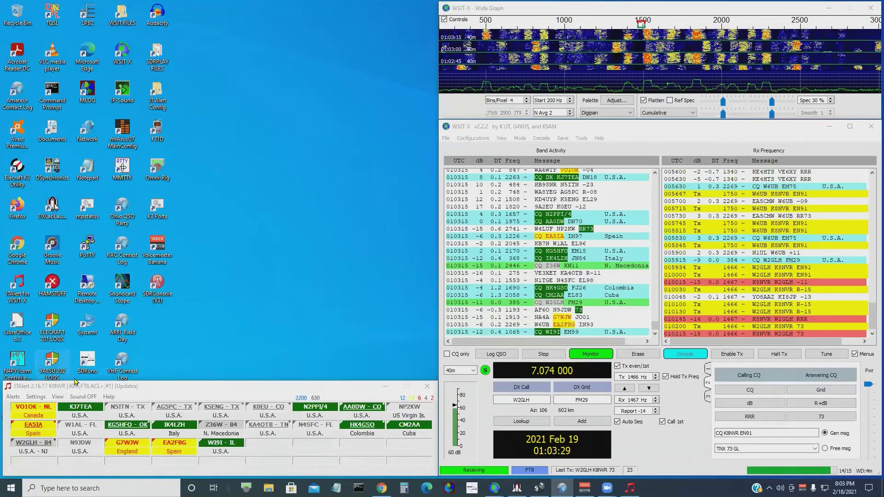
# Review JTAlert's logging options and the ACLog connection settings without changing them
pyautogui.click(40, 398)
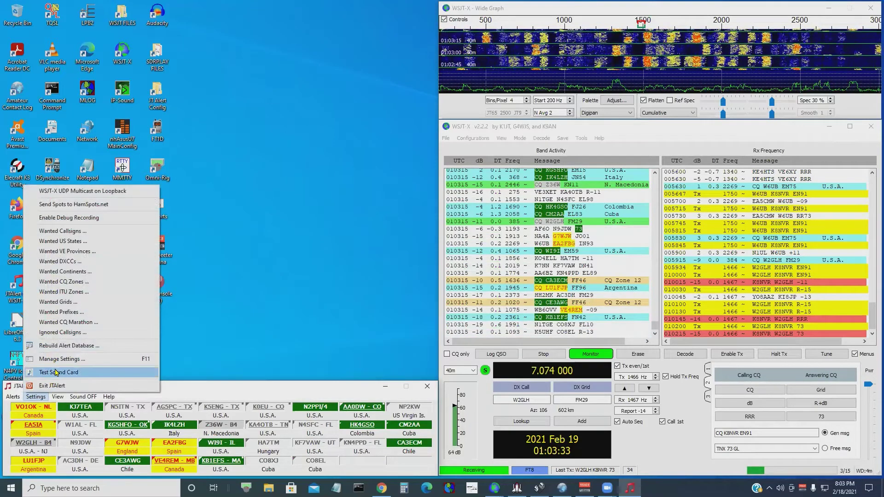
pyautogui.click(58, 361)
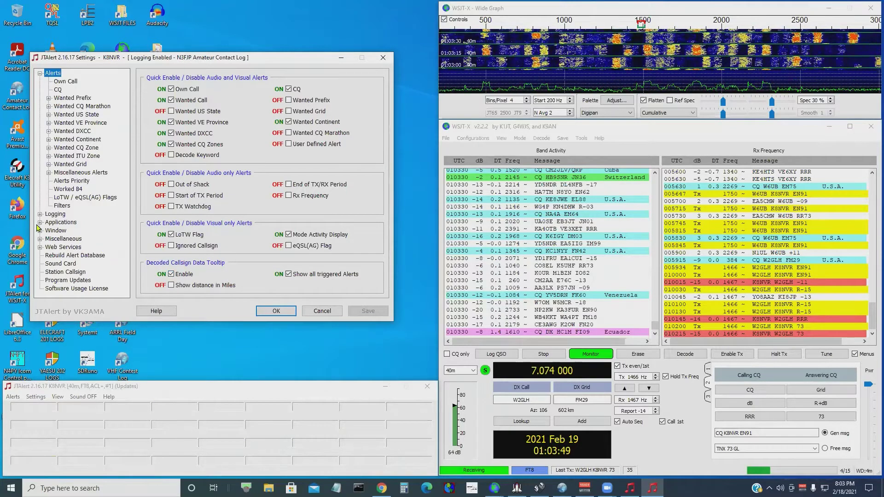
pyautogui.click(48, 215)
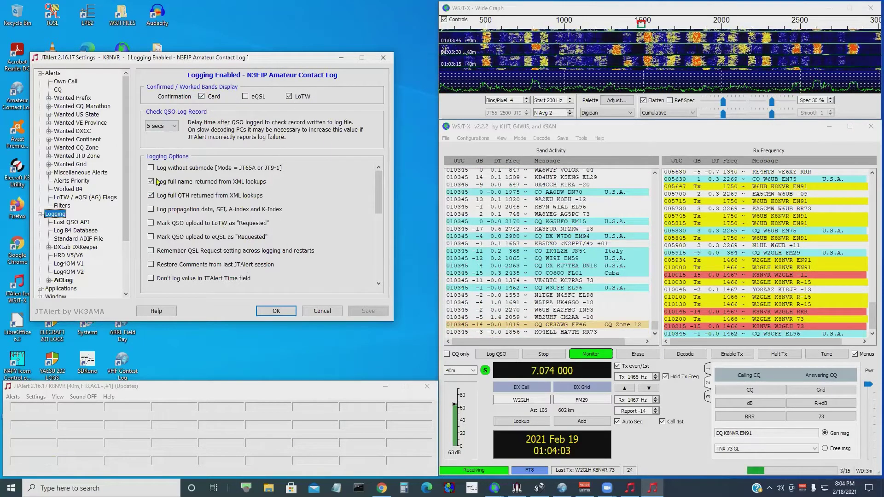
pyautogui.click(62, 281)
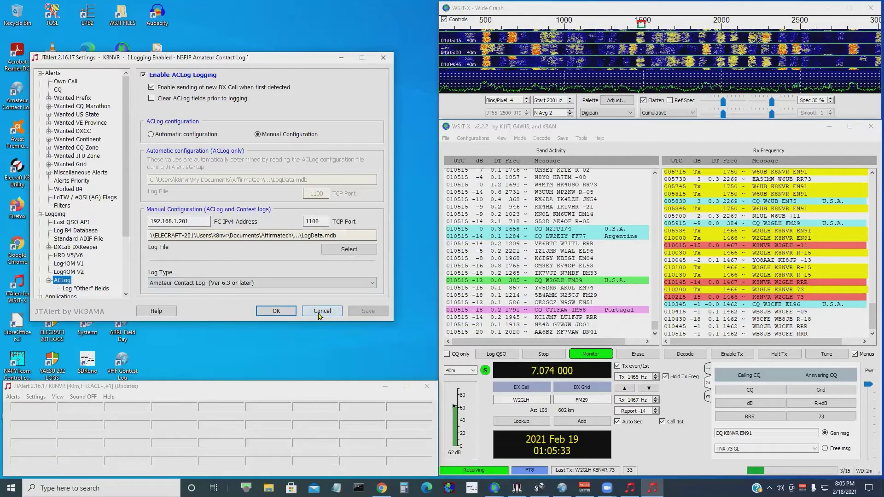
pyautogui.click(319, 312)
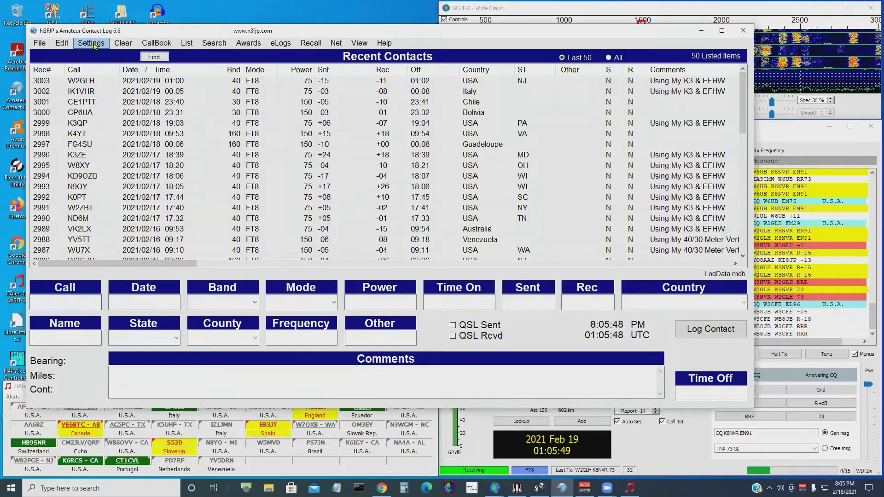
# Check the TCP API server and port settings in N3FJP's Amateur Contact Log
pyautogui.click(91, 42)
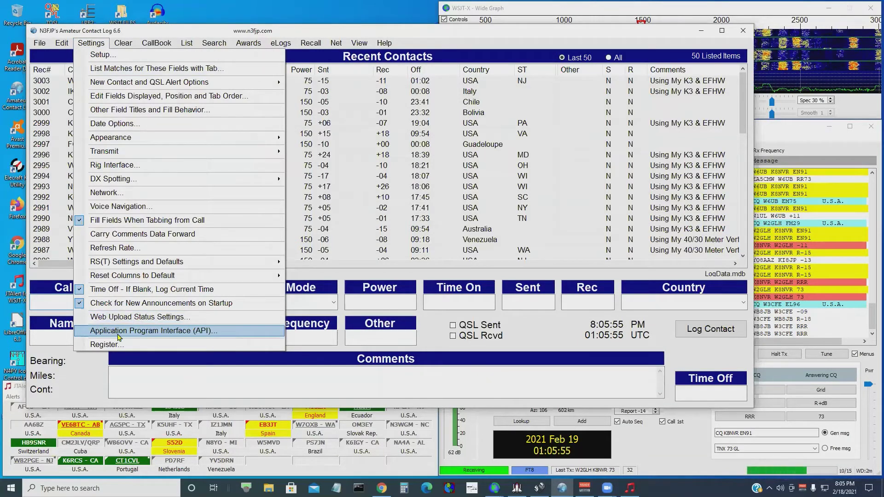
pyautogui.click(158, 331)
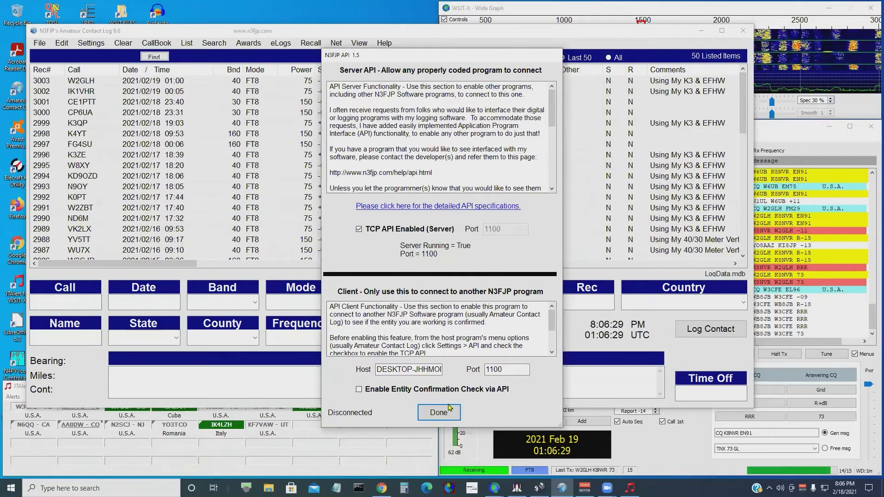
pyautogui.click(449, 412)
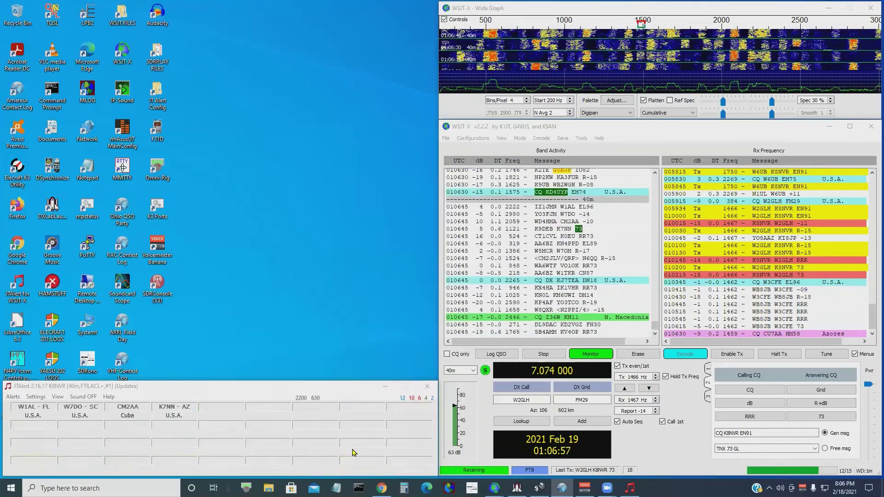
pyautogui.moveTo(218, 410)
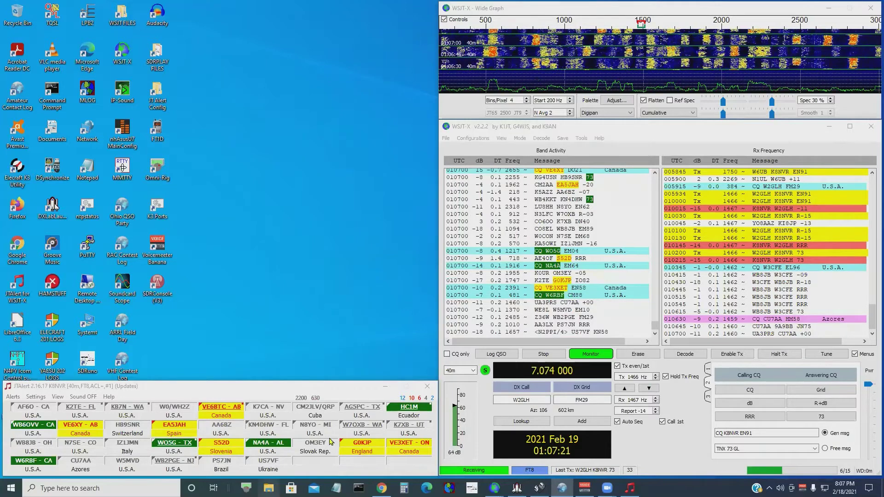
pyautogui.click(222, 410)
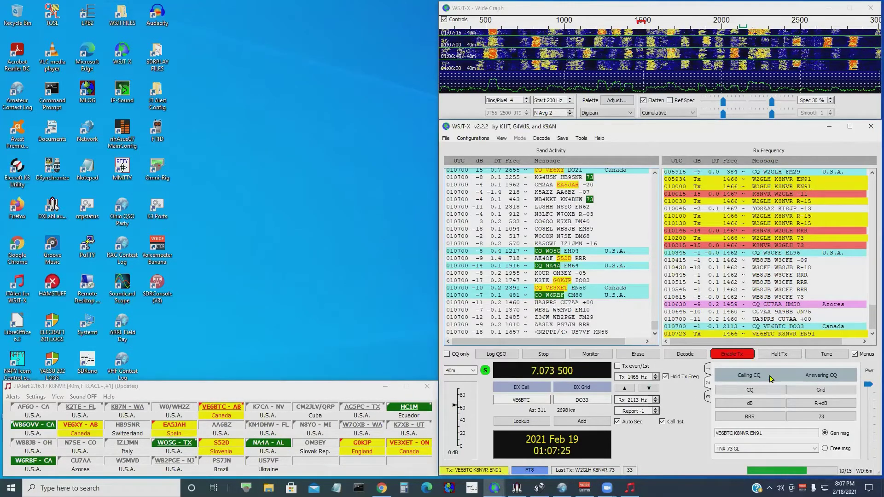
pyautogui.click(778, 355)
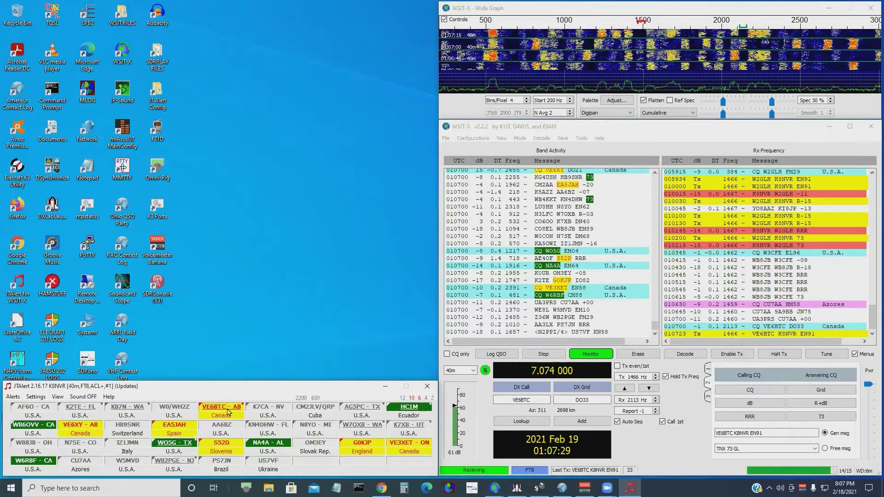
# Select VO1OK from the wanted Canadian stations in JTAlert and enable transmission to call it
pyautogui.moveTo(228, 411)
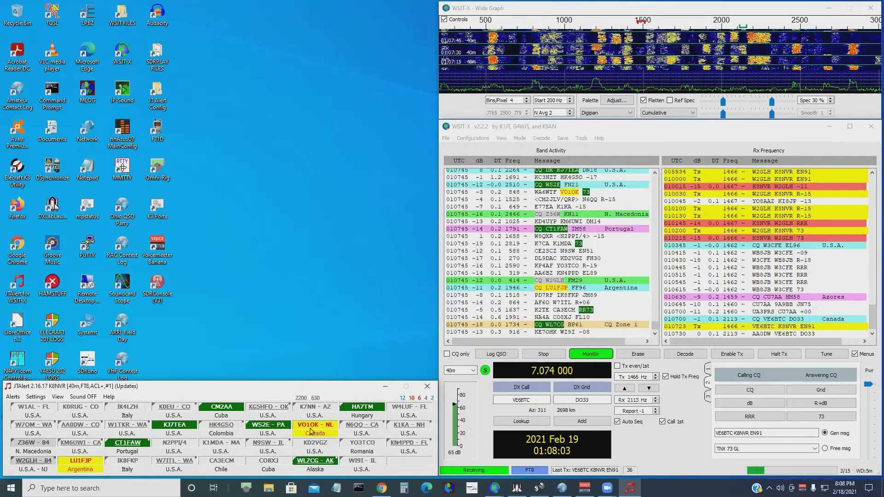
pyautogui.click(311, 432)
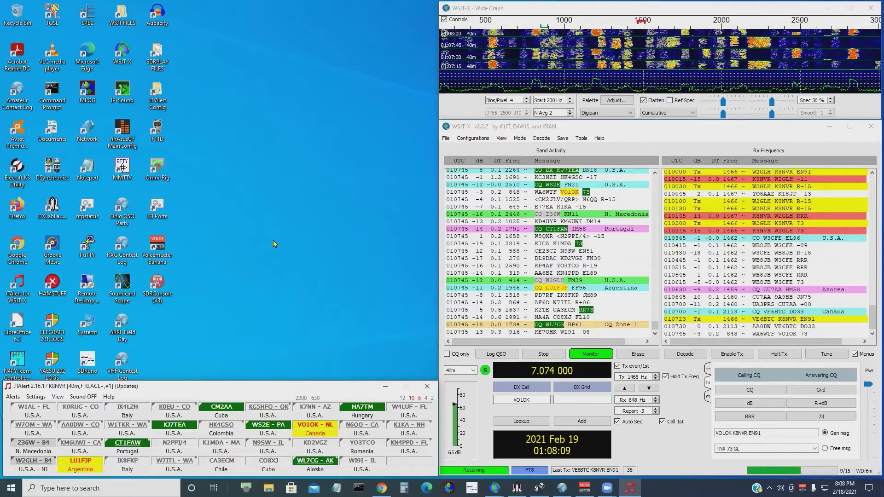
pyautogui.moveTo(324, 465)
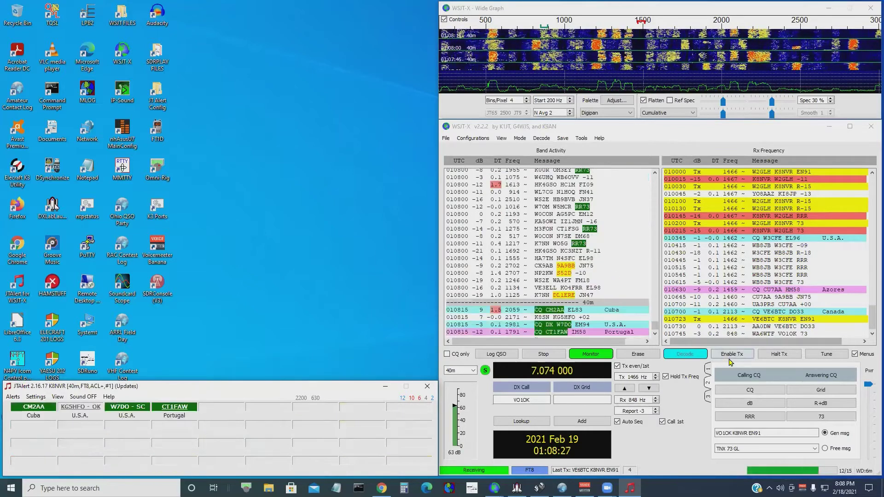
pyautogui.click(730, 354)
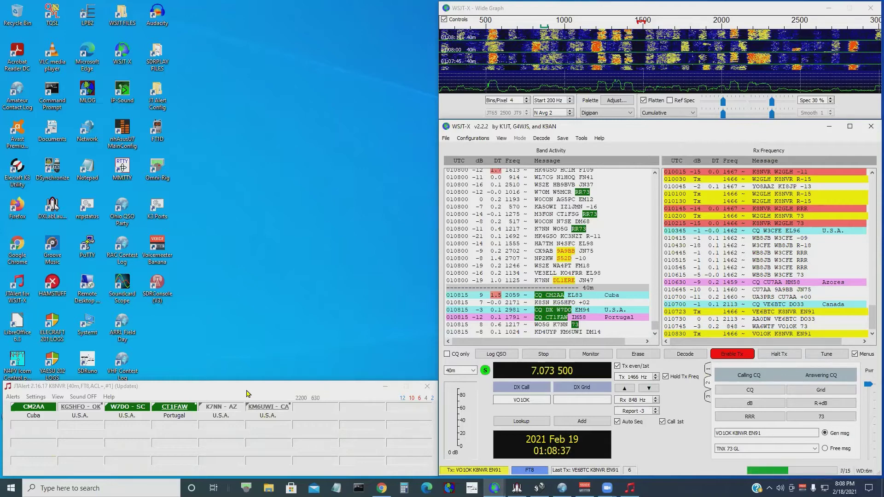
pyautogui.click(219, 391)
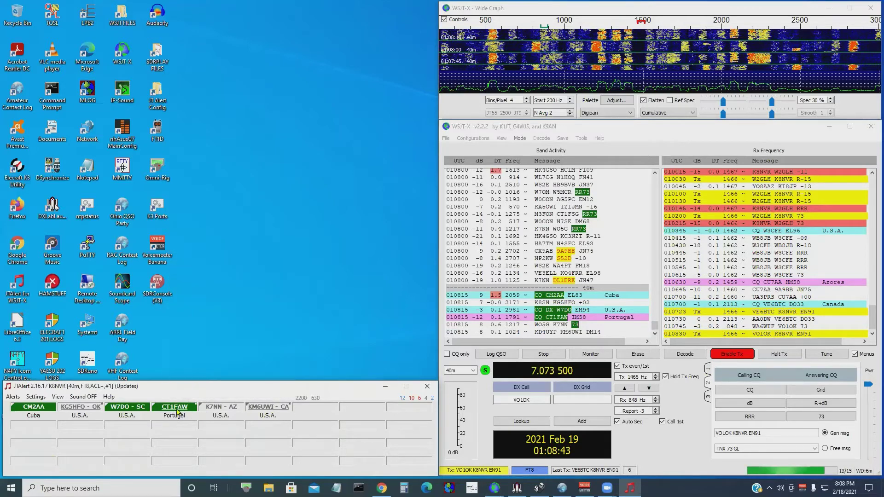
pyautogui.moveTo(178, 411)
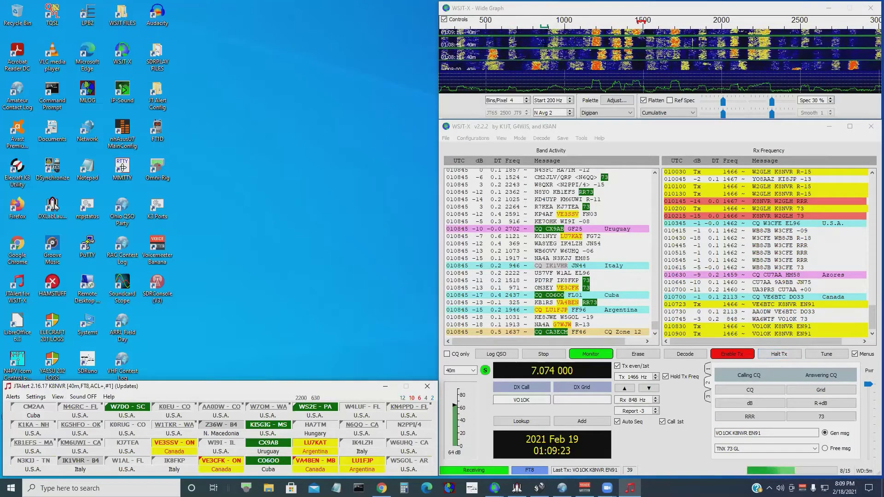
pyautogui.click(785, 355)
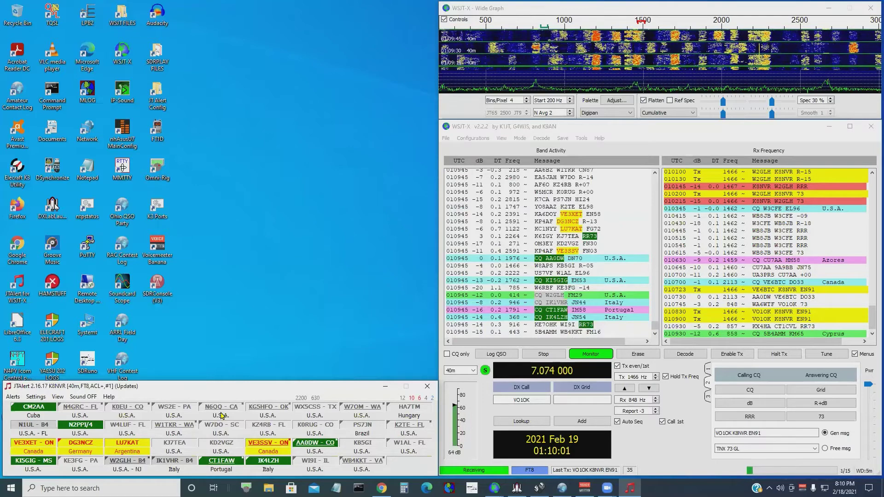
pyautogui.moveTo(236, 413)
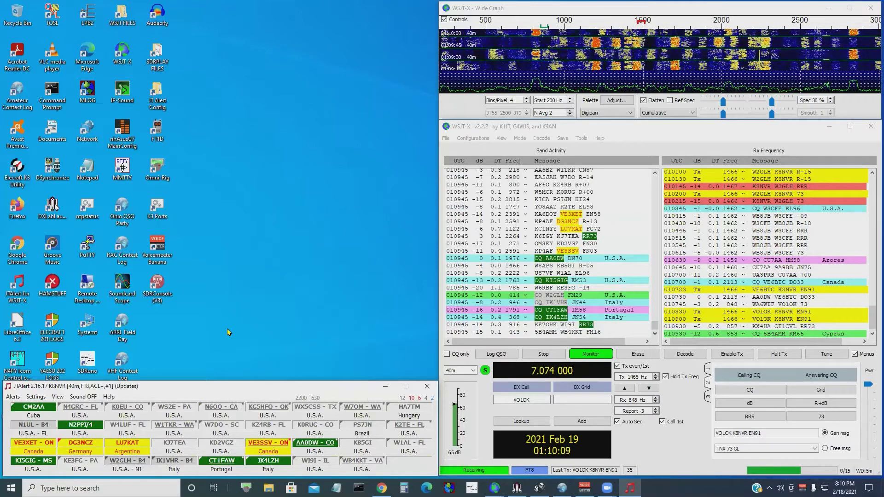
# Check the installed and latest versions under JTAlert's program updates settings, close them without saving, and return to the JTAlert window
pyautogui.click(31, 399)
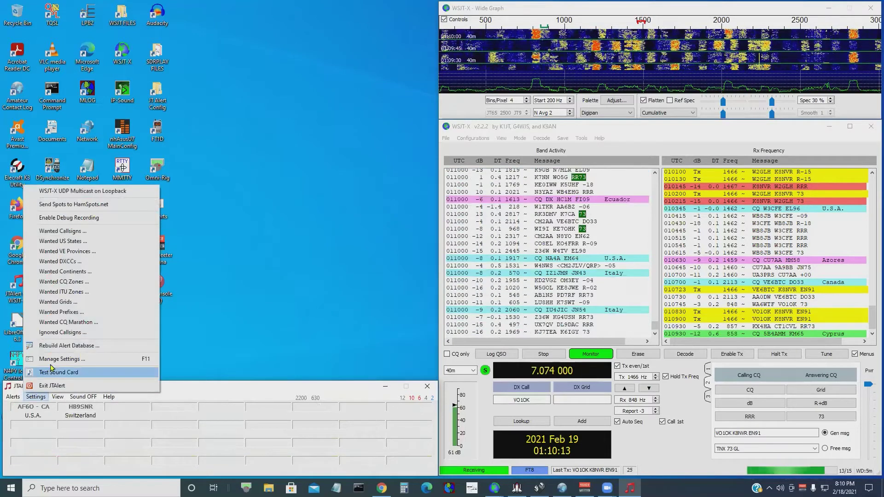
pyautogui.click(54, 359)
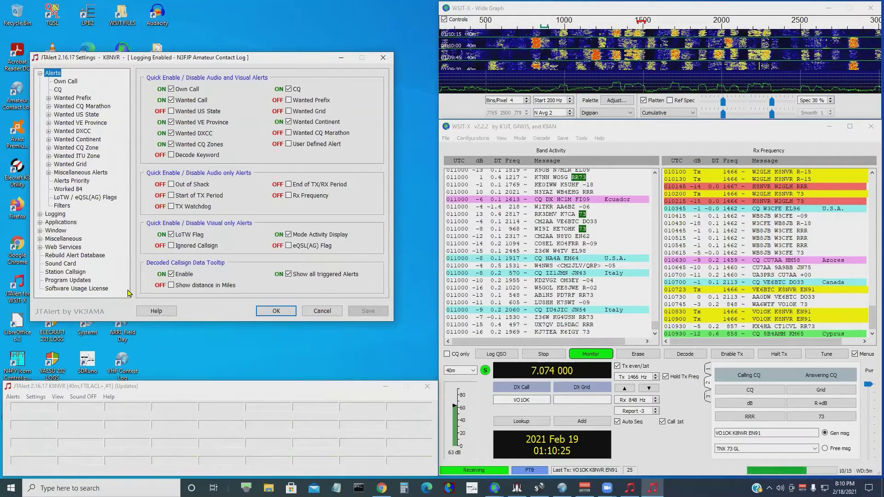
pyautogui.click(75, 282)
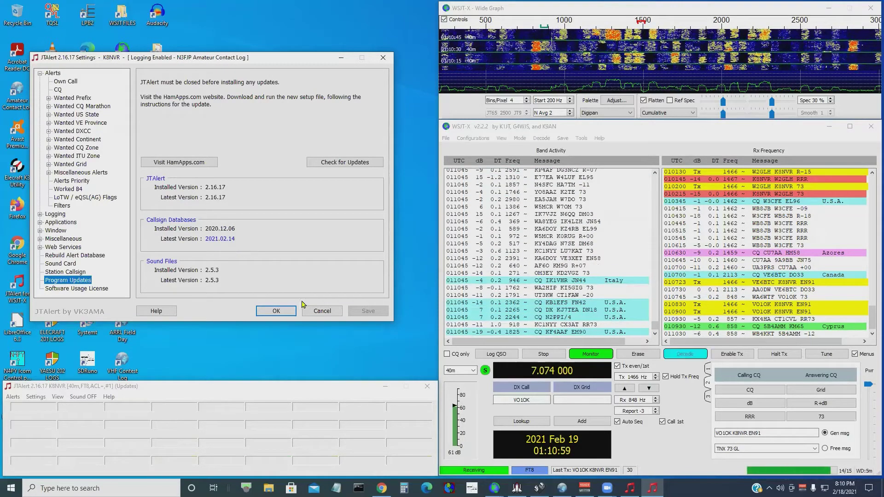
pyautogui.click(320, 314)
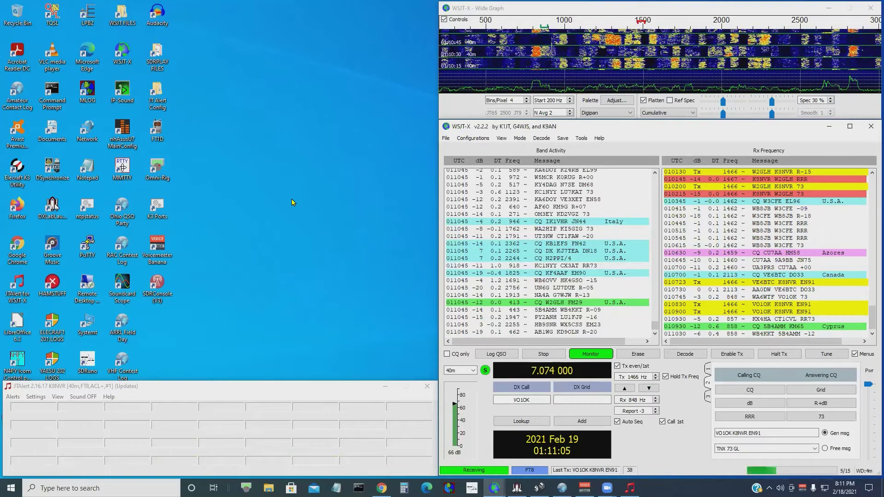
pyautogui.click(195, 386)
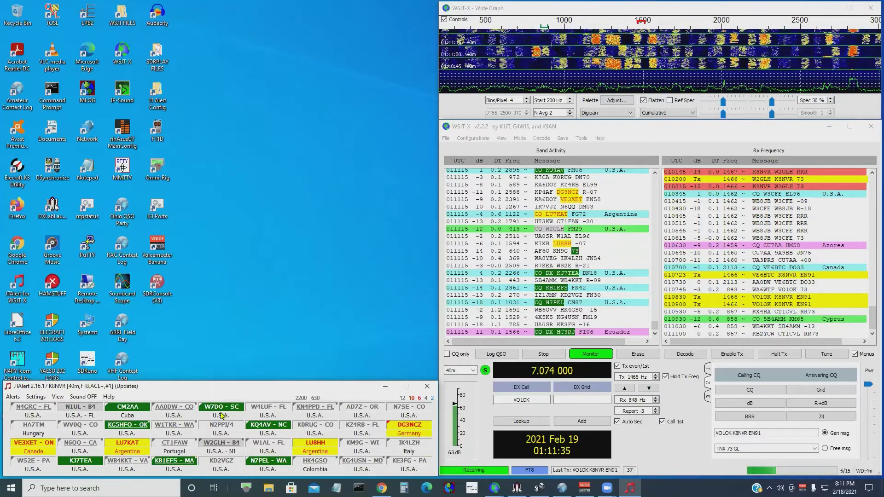
pyautogui.moveTo(225, 414)
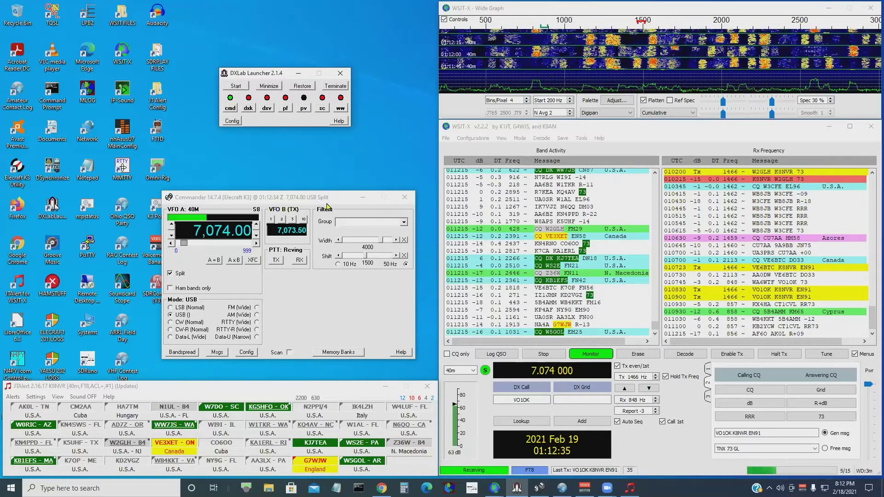
# Arrange the Commander and DXLab Launcher windows above JTAlert so that neither covers the other
pyautogui.moveTo(328, 200); pyautogui.dragTo(348, 145)
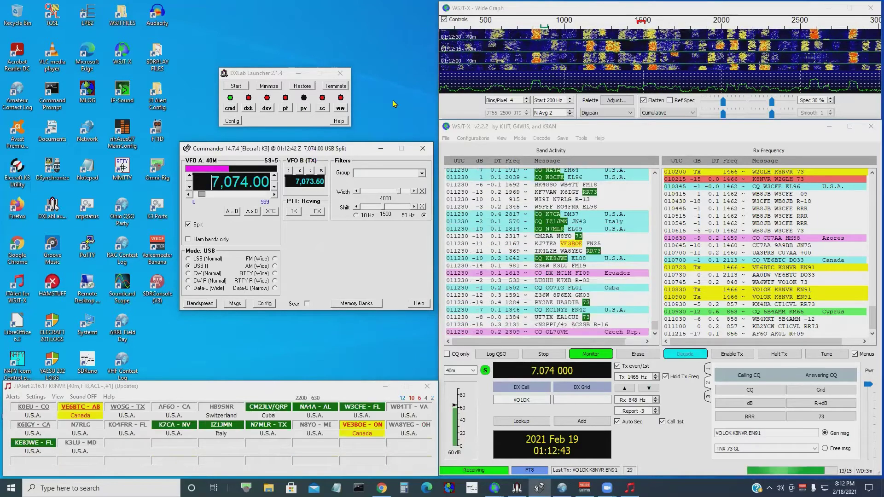
pyautogui.click(270, 72)
pyautogui.moveTo(270, 72); pyautogui.dragTo(263, 47)
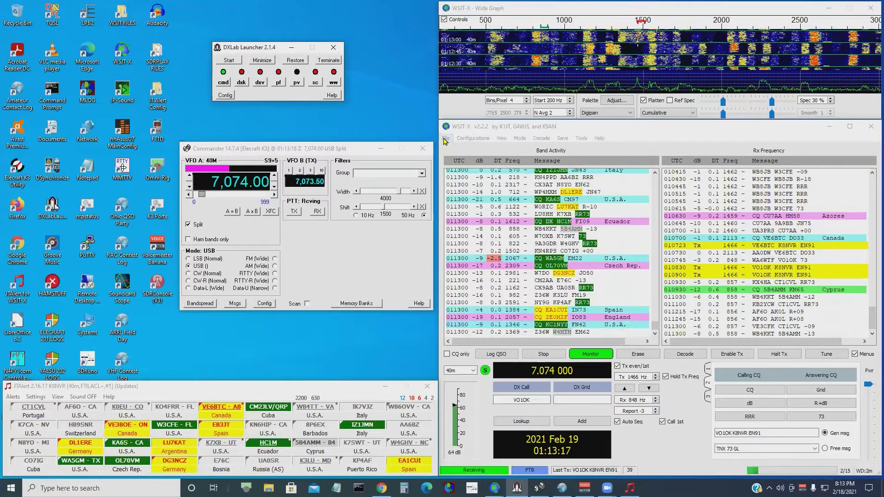
# Review the rig choices in the WSJT-X radio settings, keeping DX Lab Suite Commander, and move the settings dialog clear of Commander
pyautogui.click(445, 138)
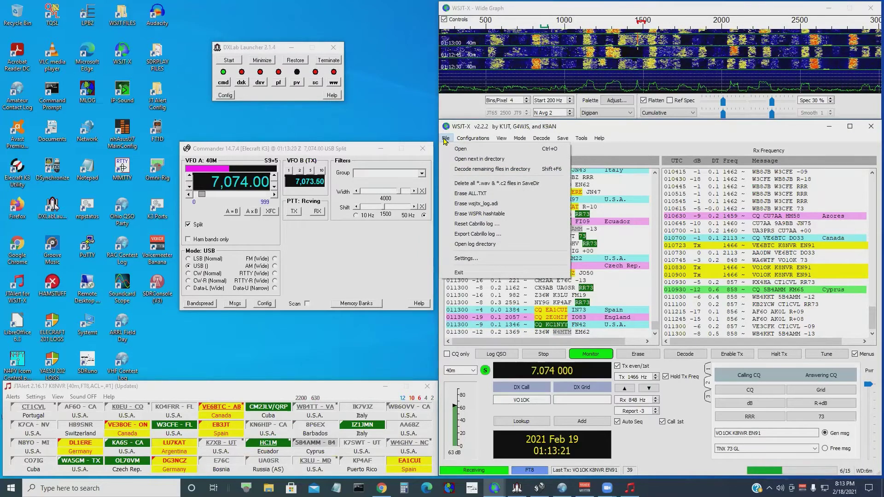
pyautogui.click(466, 258)
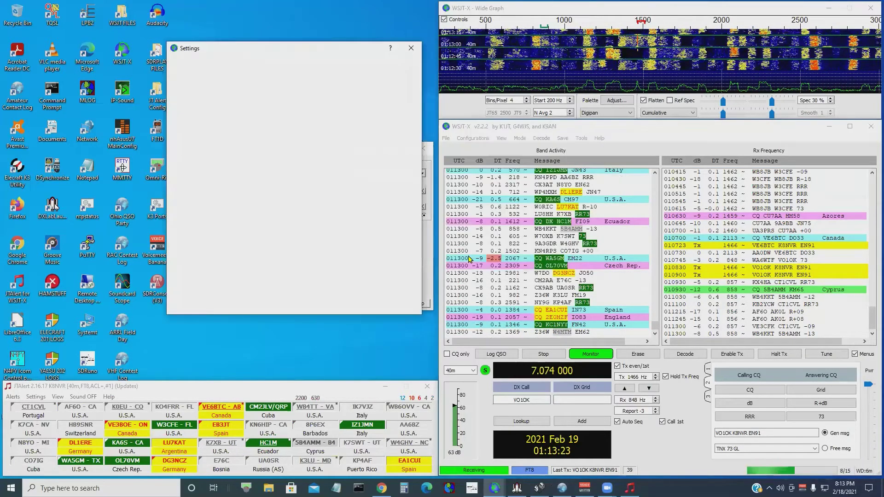
pyautogui.click(212, 66)
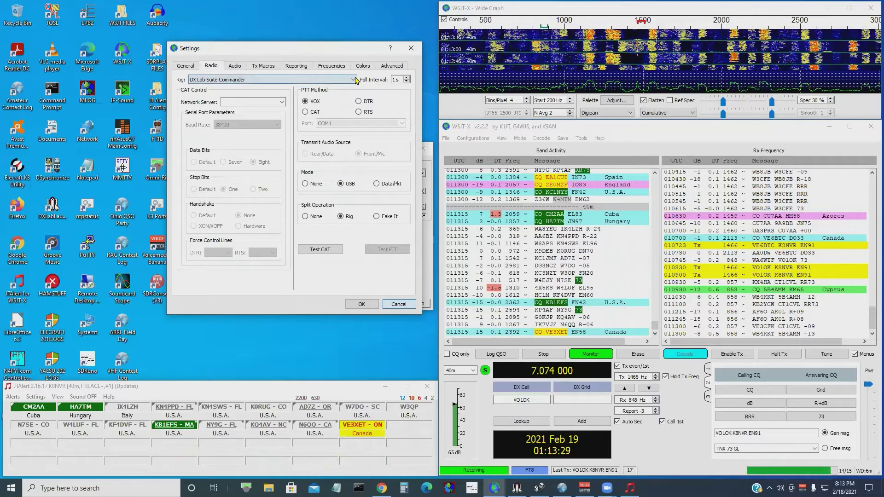
pyautogui.click(286, 80)
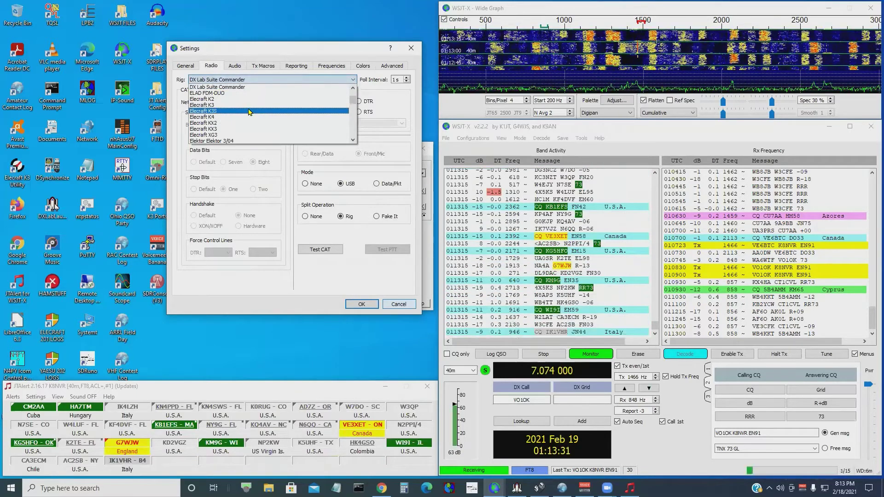
pyautogui.click(254, 298)
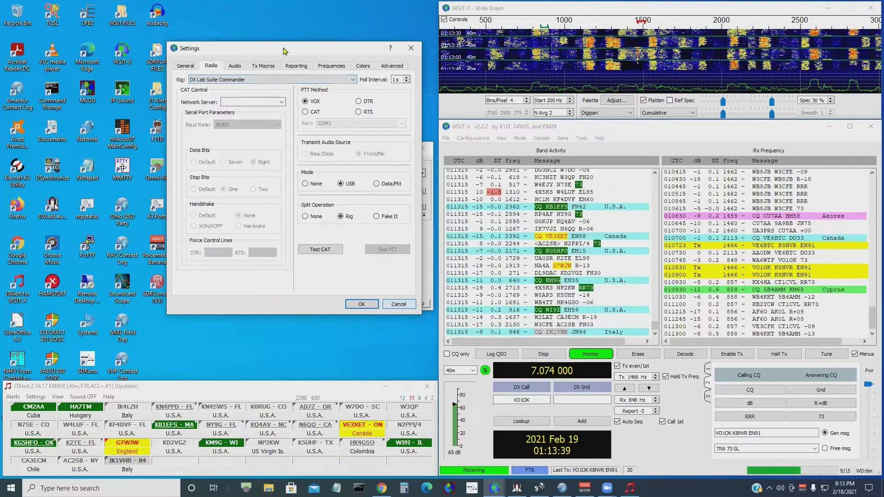
pyautogui.moveTo(295, 50); pyautogui.dragTo(648, 53)
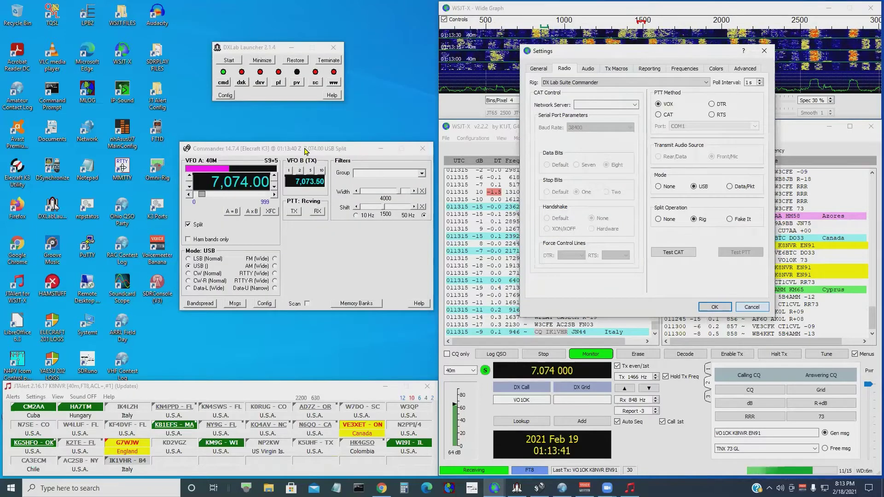
# Check the radio model and the primary CAT serial port settings in Commander's configuration and close it
pyautogui.click(264, 303)
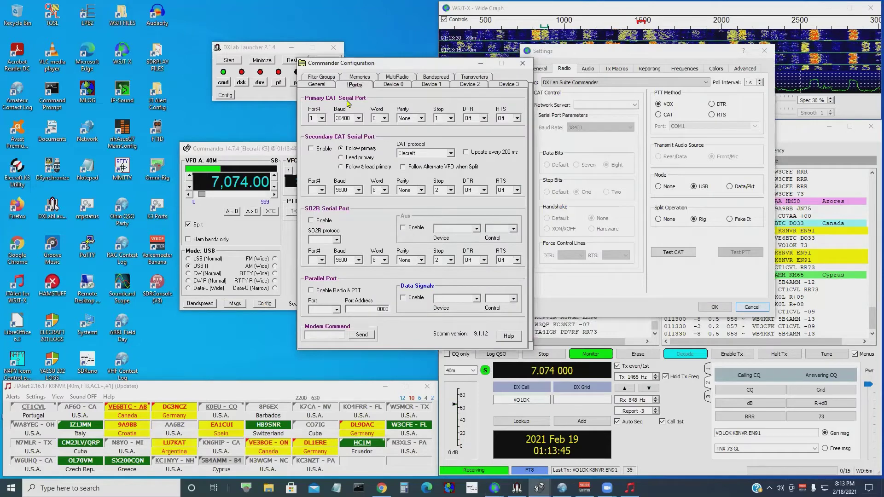
pyautogui.click(316, 84)
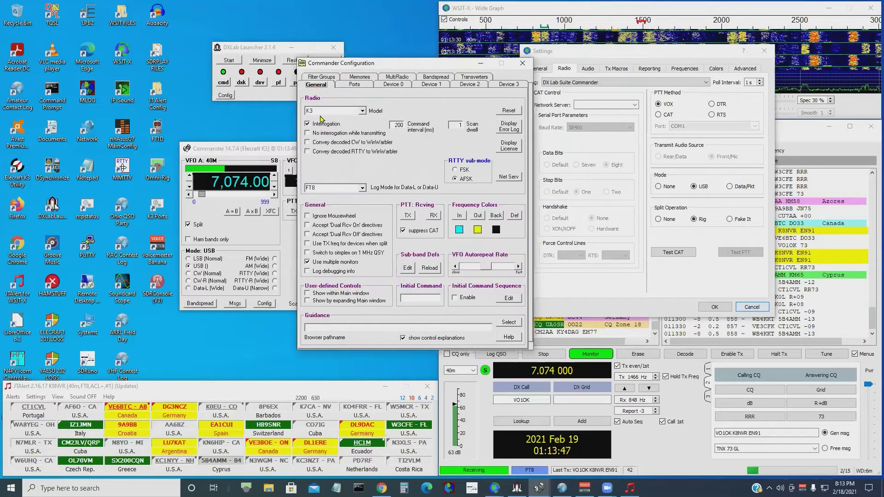
pyautogui.click(354, 84)
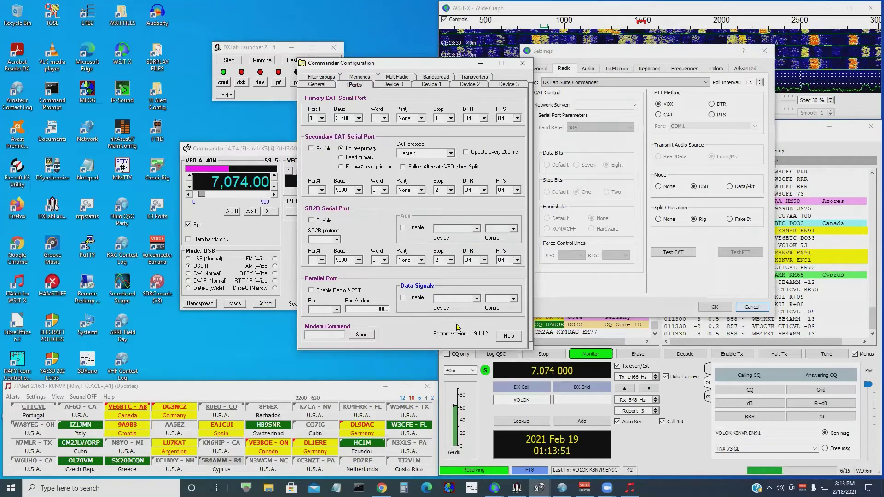
pyautogui.click(522, 63)
# Compare the WSJT-X radio settings with the Commander window and close the settings without saving
pyautogui.moveTo(238, 152); pyautogui.dragTo(230, 132)
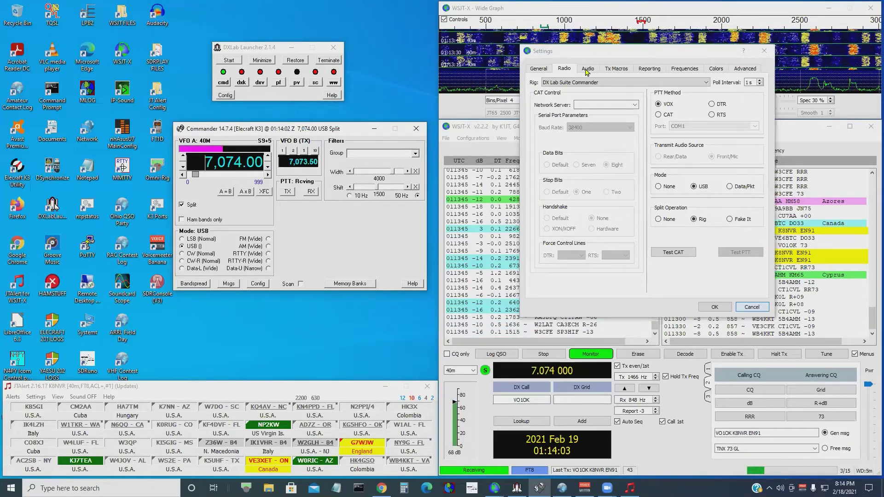
pyautogui.moveTo(599, 56); pyautogui.dragTo(572, 63)
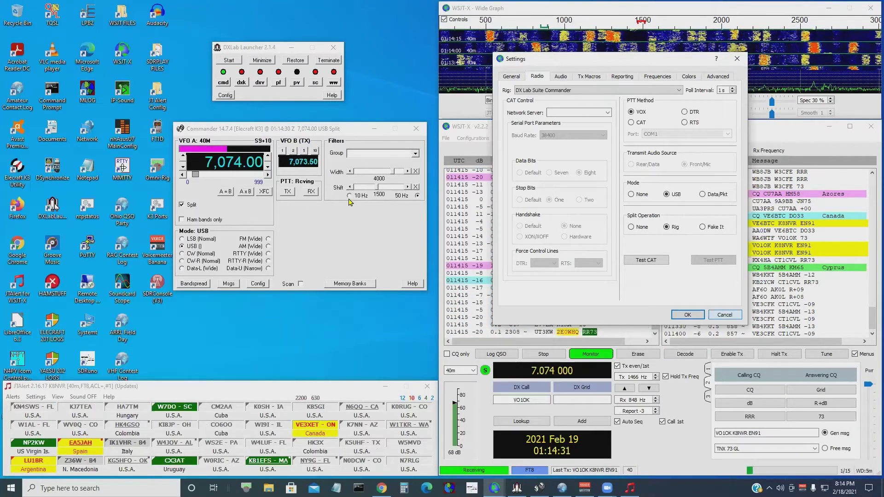
pyautogui.click(725, 316)
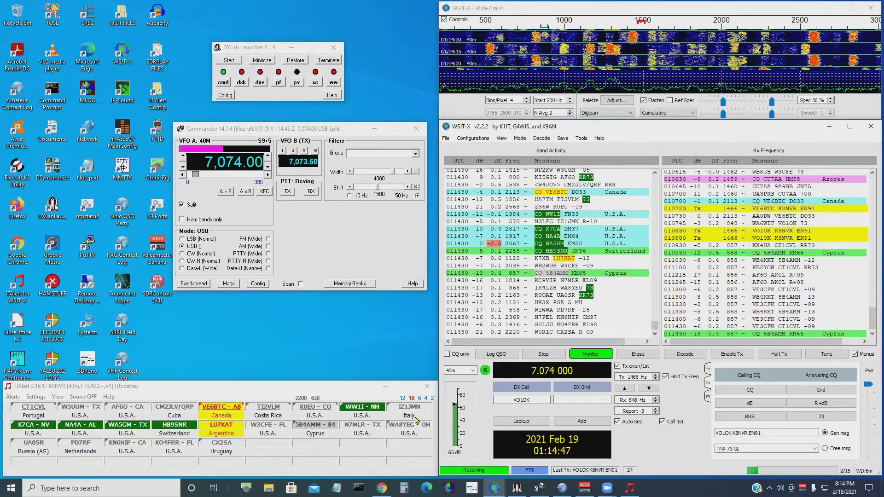
# Switch WSJT-X to 3.573 MHz on 80 m and return it to 7.074 MHz on 40 m
pyautogui.click(473, 372)
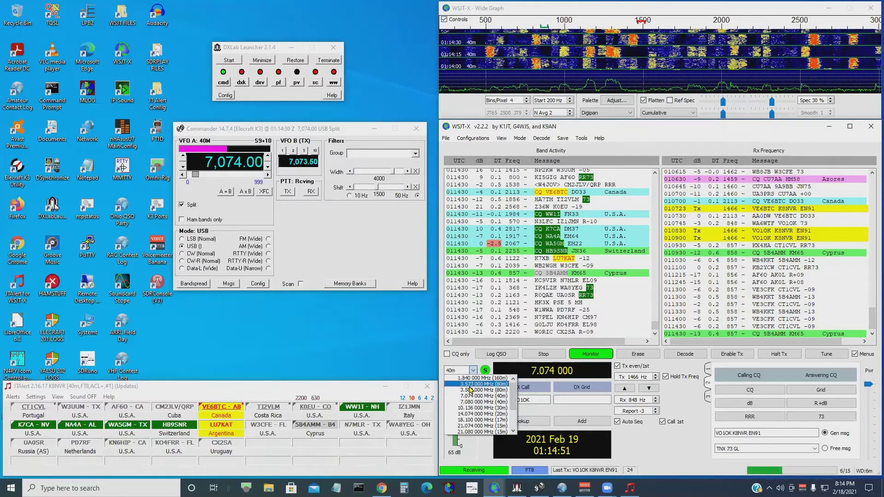
pyautogui.click(469, 386)
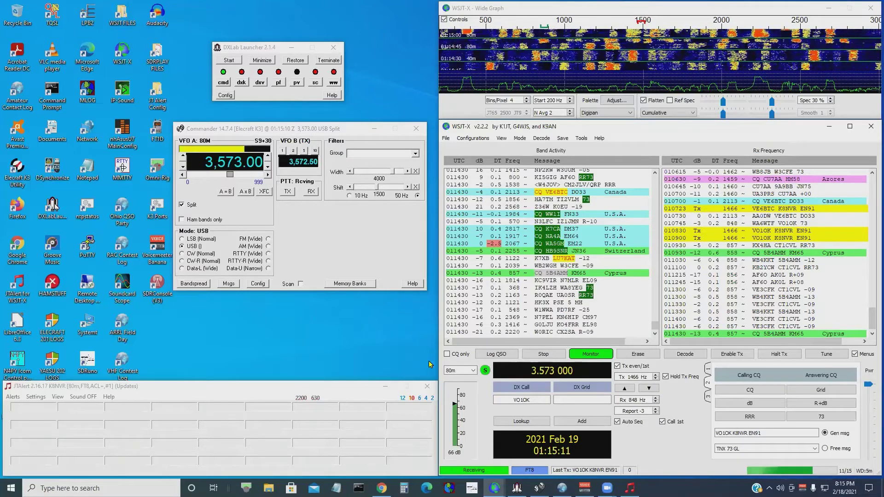
pyautogui.click(461, 371)
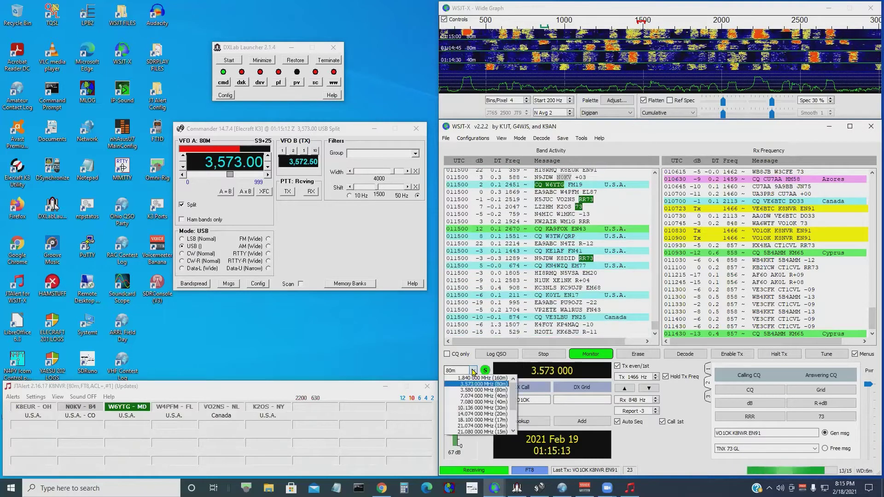
pyautogui.click(464, 396)
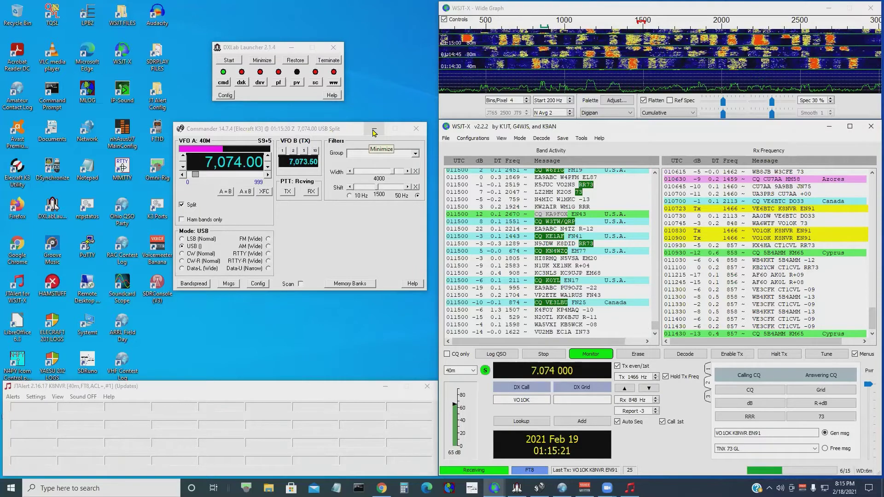
# Minimize Commander and launch DXView, moving the DXLab Launcher clear of the DXView windows
pyautogui.click(374, 132)
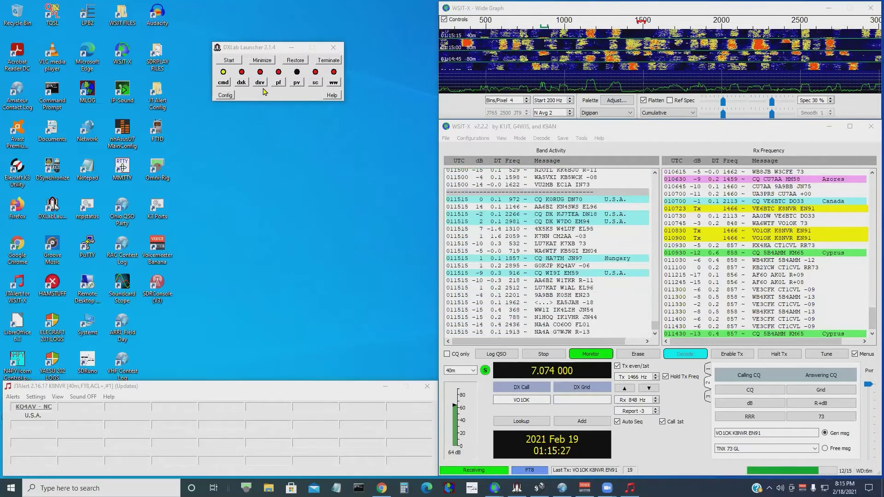
pyautogui.click(261, 85)
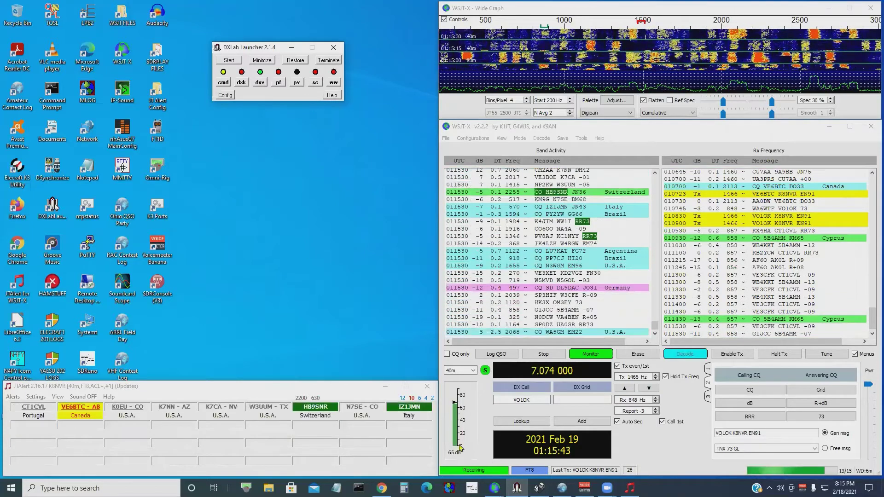
pyautogui.click(561, 488)
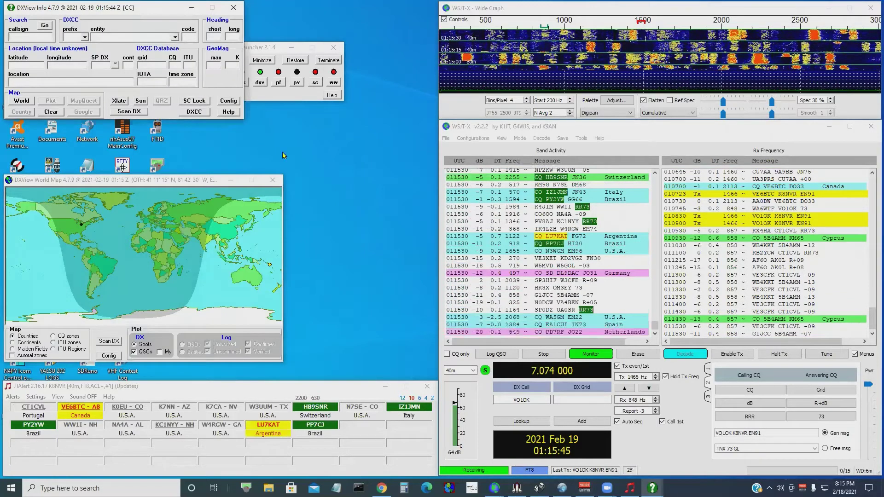
pyautogui.click(270, 50)
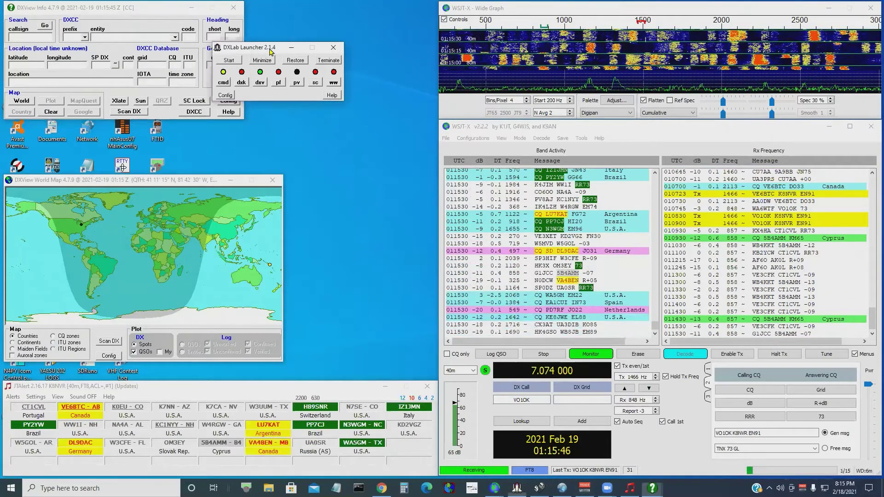
pyautogui.moveTo(271, 50); pyautogui.dragTo(348, 43)
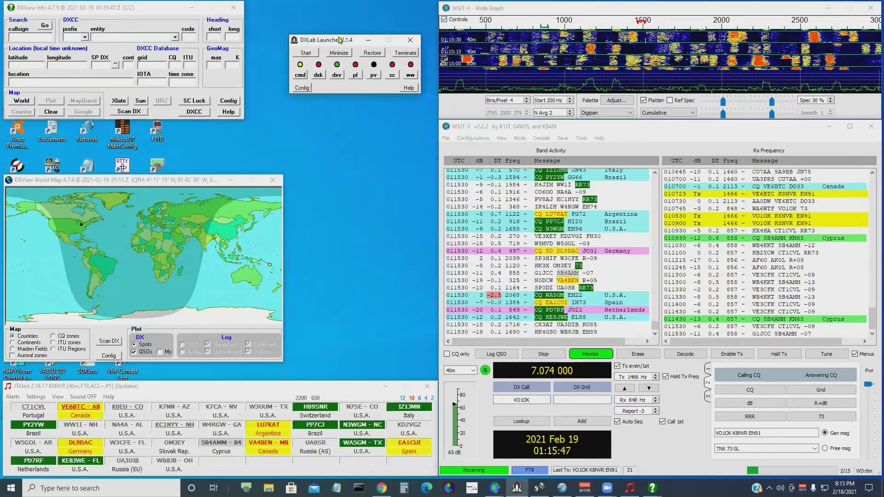
# Launch DXKeeper, look over its logged contacts, and minimize it
pyautogui.click(319, 76)
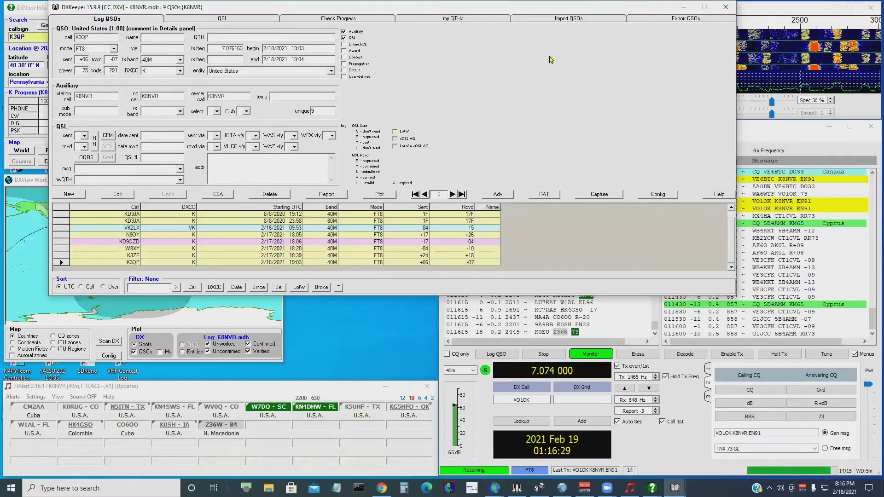
pyautogui.moveTo(567, 16); pyautogui.dragTo(574, 58)
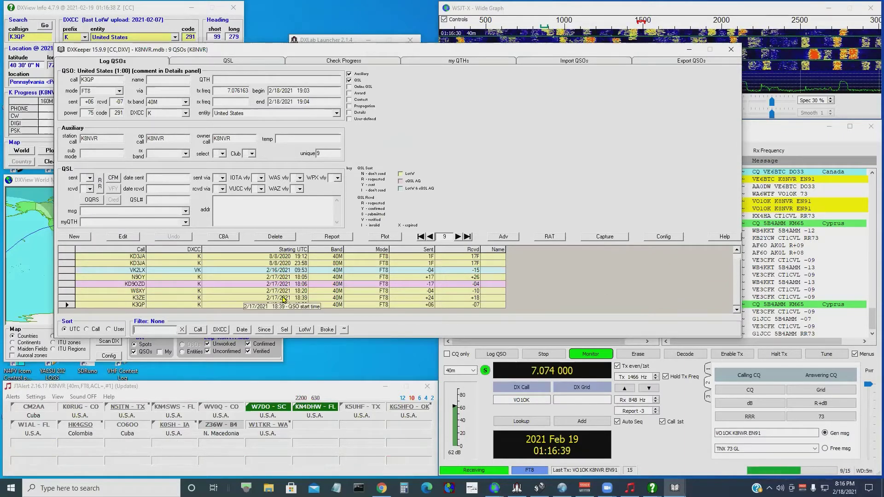
pyautogui.click(686, 49)
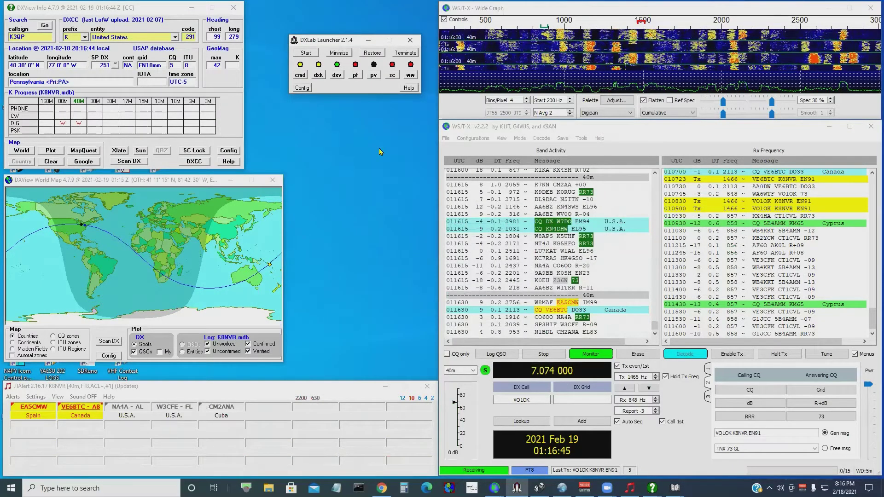
# Launch SpotCollector to plot incoming spots on the DXView world map
pyautogui.click(392, 75)
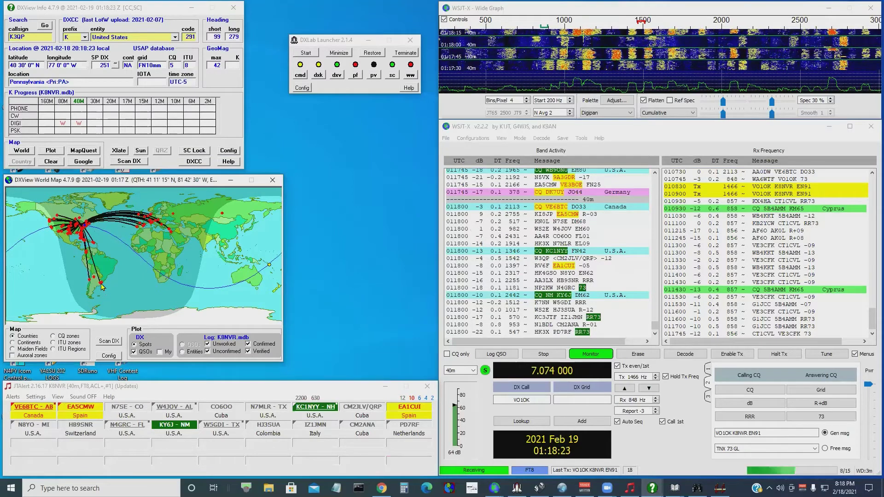
# Examine the 40 m spots on the DXView world map in South America, the Middle East and the eastern United States
pyautogui.moveTo(102, 286)
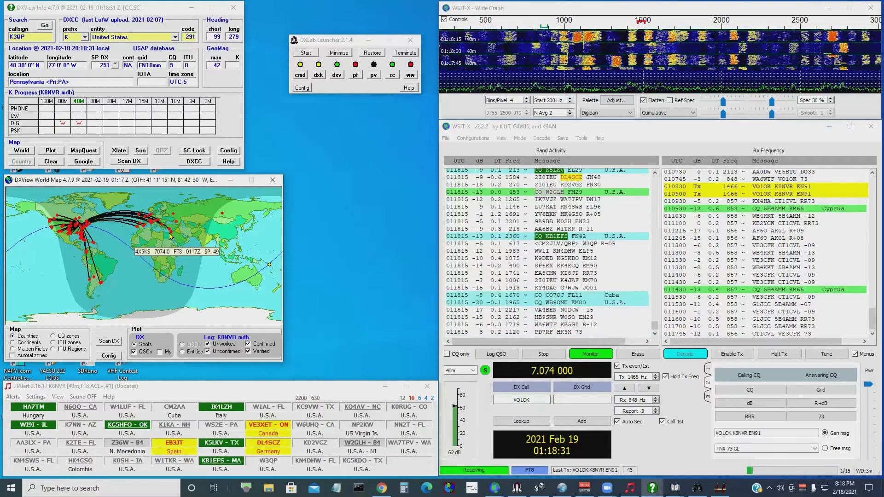
pyautogui.moveTo(170, 237)
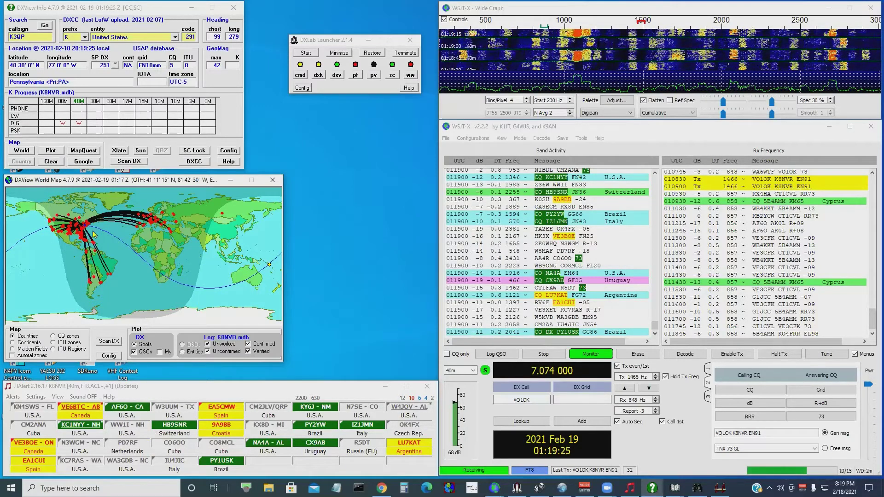
pyautogui.moveTo(87, 228)
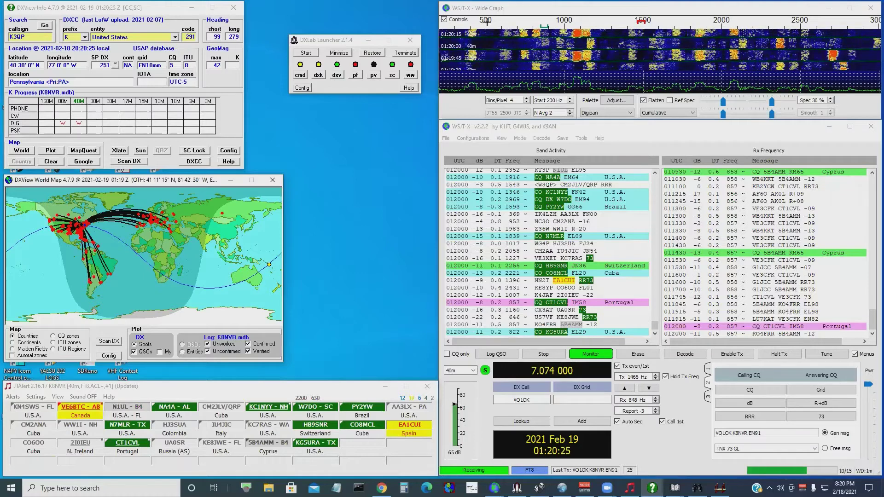
# Answer the Hungarian station's CQ in WSJT-X with transmit set to 508 Hz, and log the completed QSO
pyautogui.rightClick(494, 29)
pyautogui.click(495, 29)
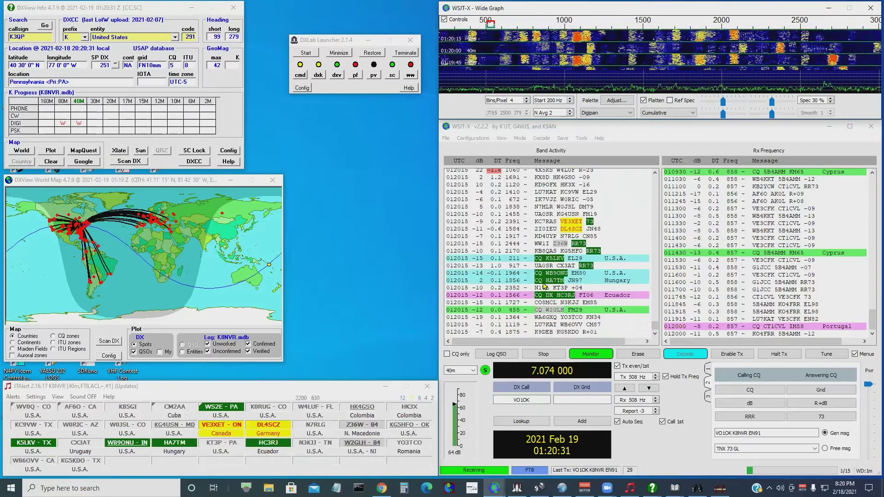
pyautogui.doubleClick(543, 283)
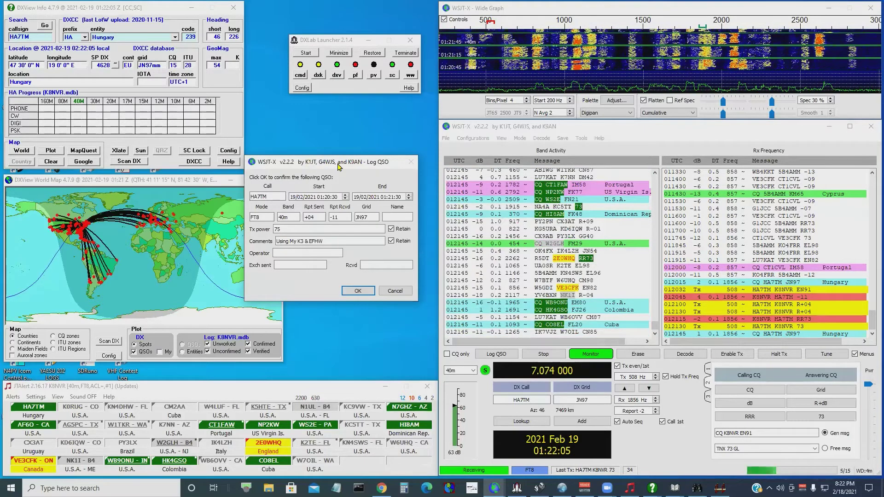
pyautogui.click(359, 291)
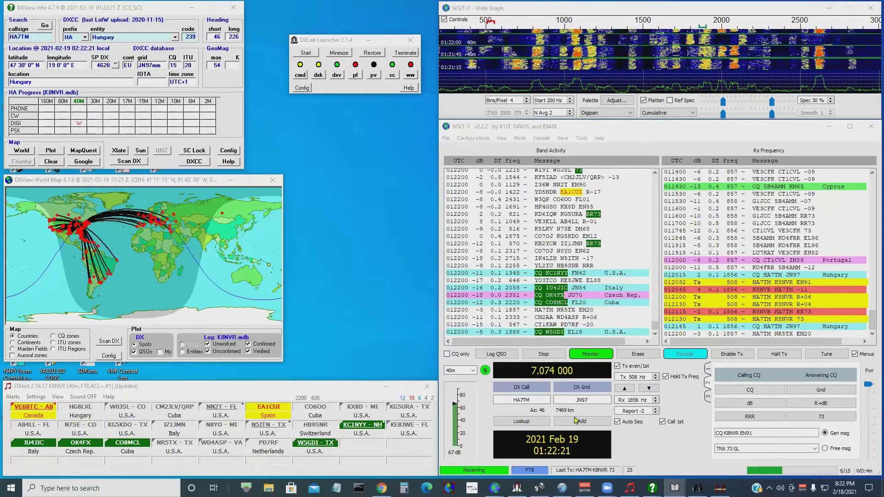
# Restore DXKeeper to check the newly logged Hungarian contact, and minimize it
pyautogui.moveTo(675, 488)
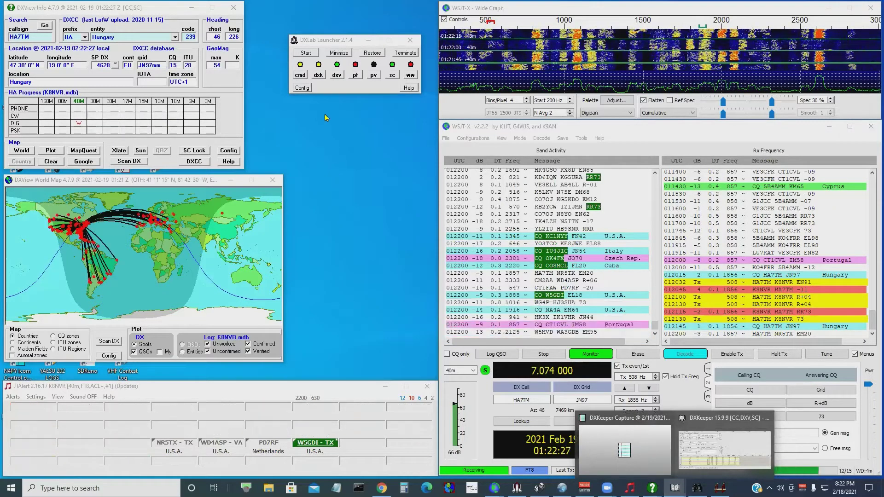
pyautogui.click(318, 75)
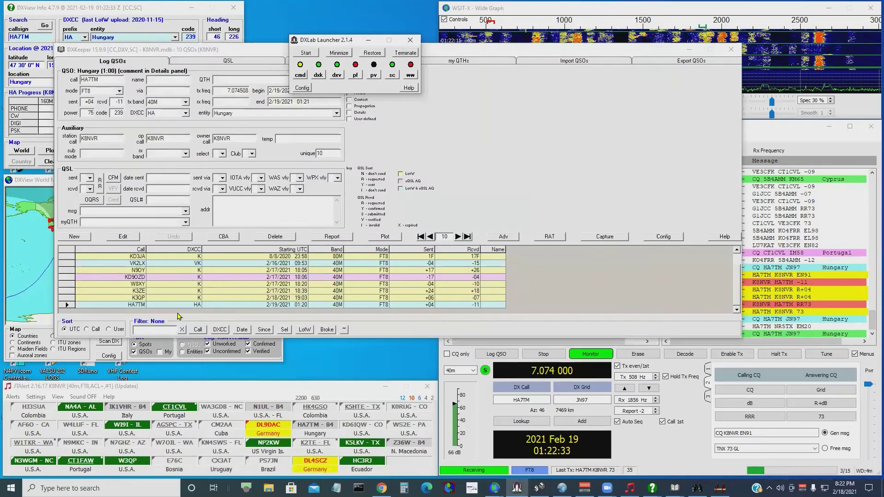
pyautogui.click(506, 68)
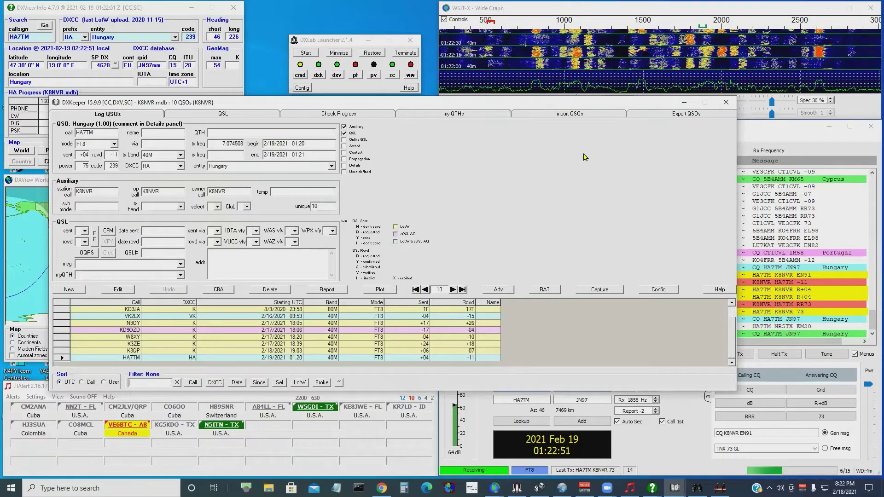
pyautogui.click(685, 106)
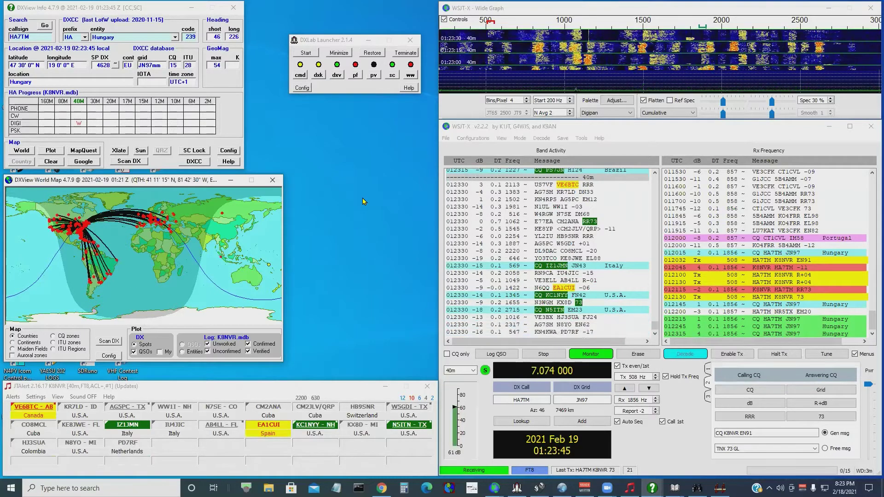
# Switch WSJT-X to 3.573 MHz on 80 m, erase both decode windows, and inspect the Indian spot on the DXView map
pyautogui.click(473, 371)
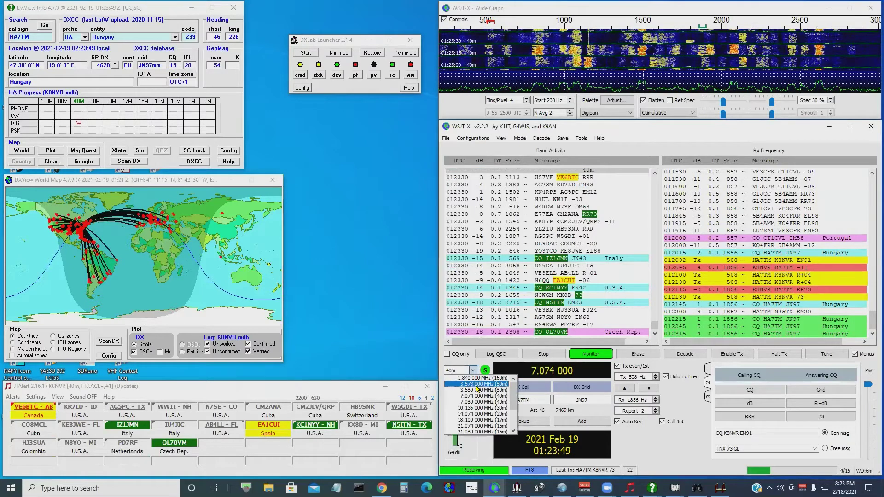
pyautogui.click(476, 389)
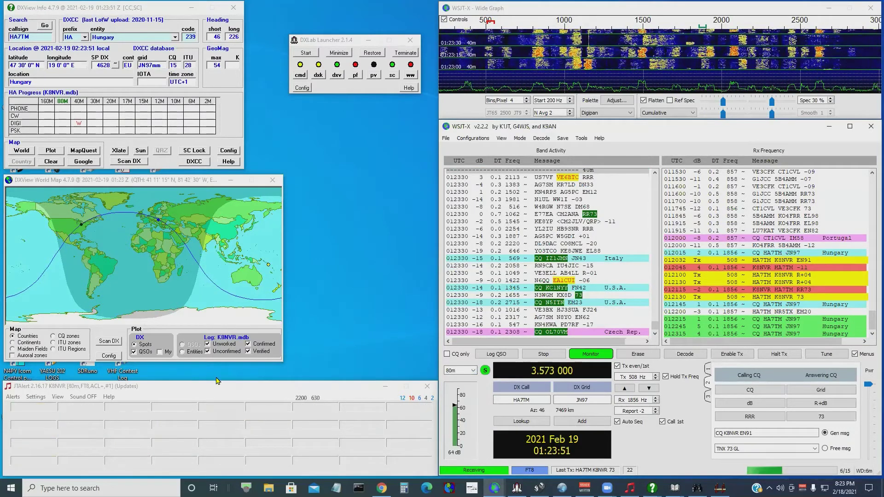
pyautogui.doubleClick(637, 353)
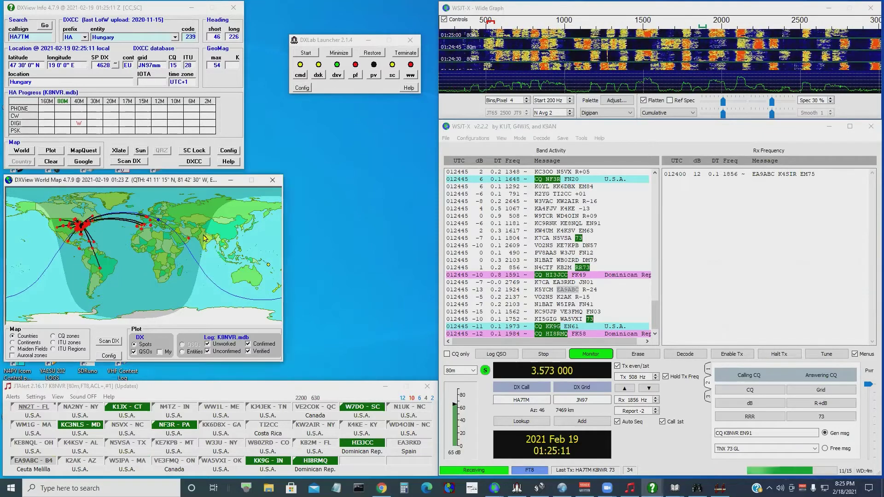
pyautogui.moveTo(207, 244)
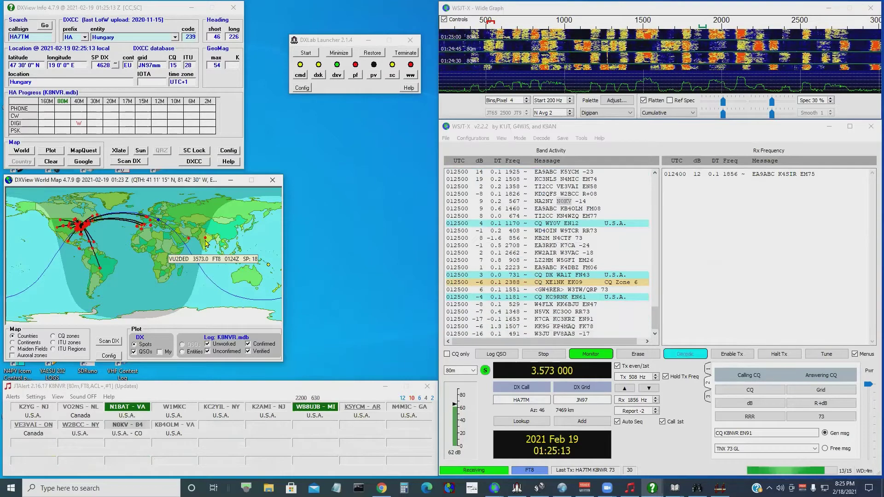
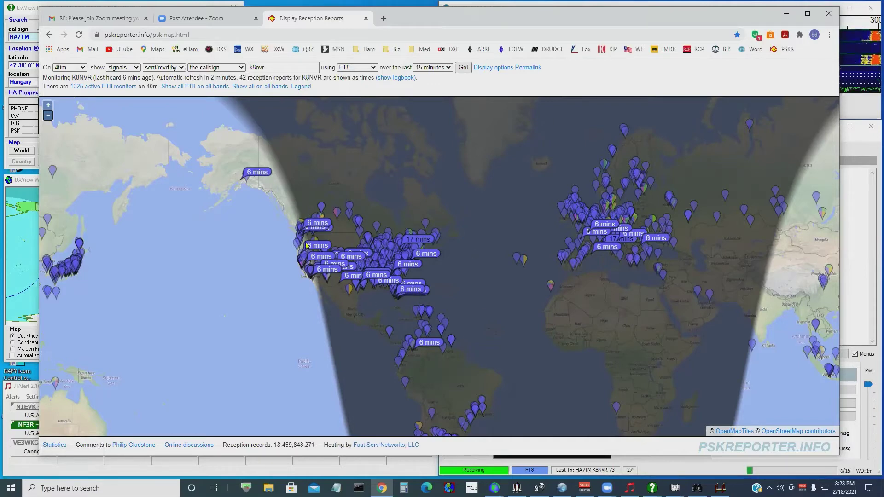
# Inspect the station's 40 m FT8 reception reports across the Americas and Europe on the PSK Reporter map
pyautogui.click(422, 289)
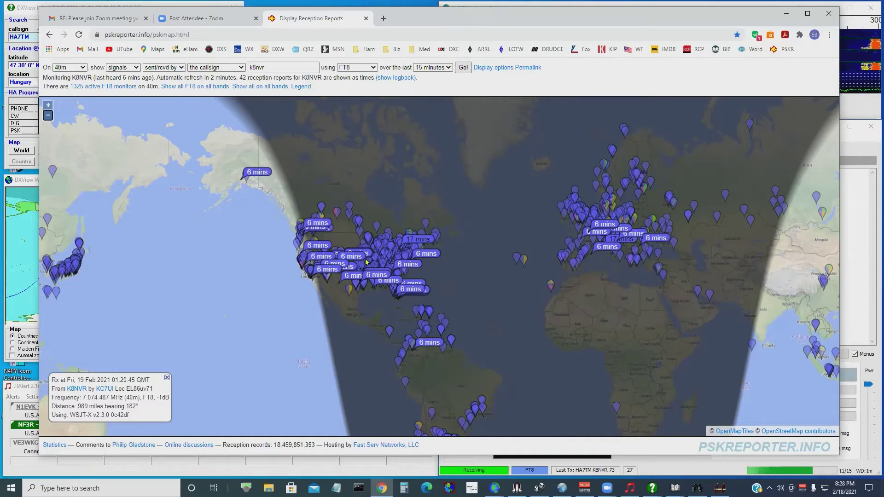
pyautogui.click(350, 260)
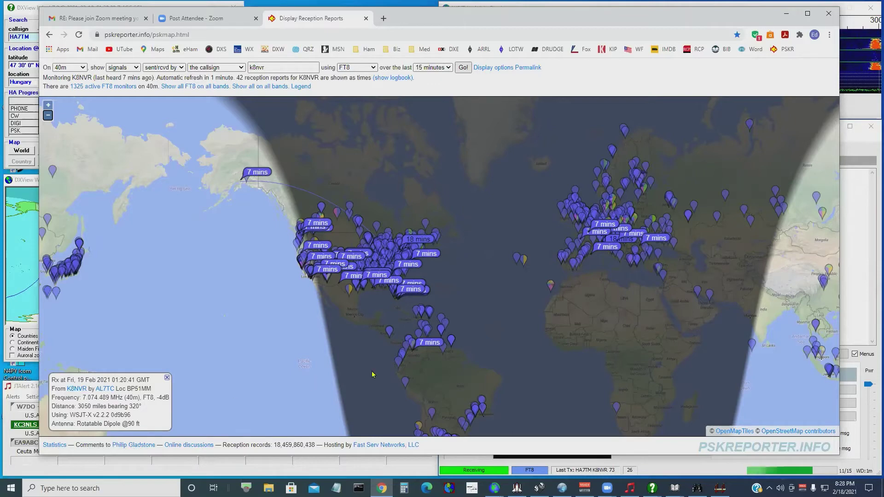
pyautogui.moveTo(430, 346)
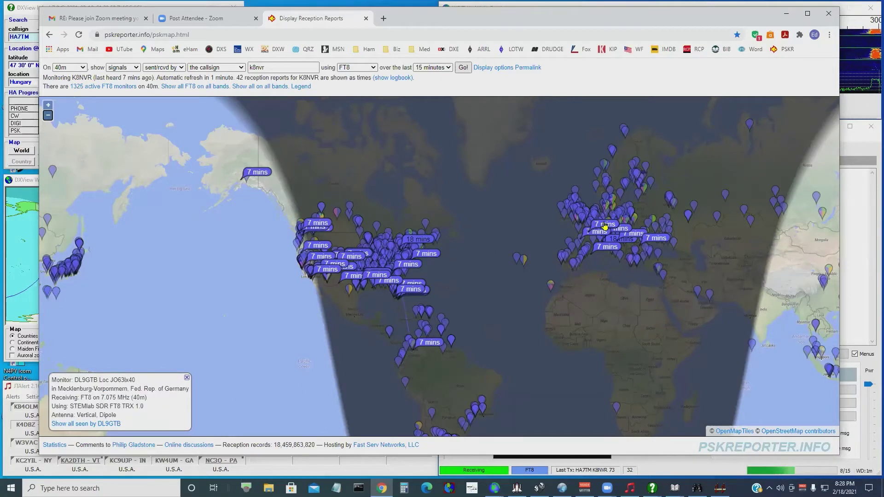
pyautogui.moveTo(605, 226)
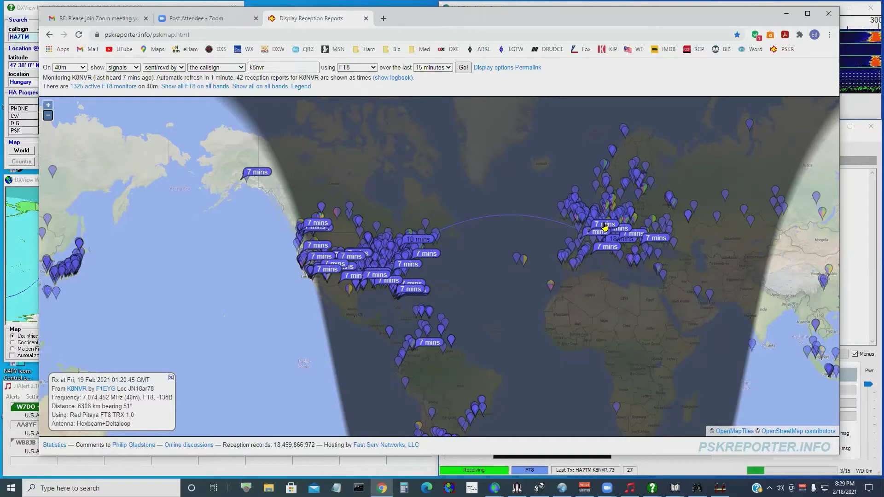
pyautogui.moveTo(656, 241)
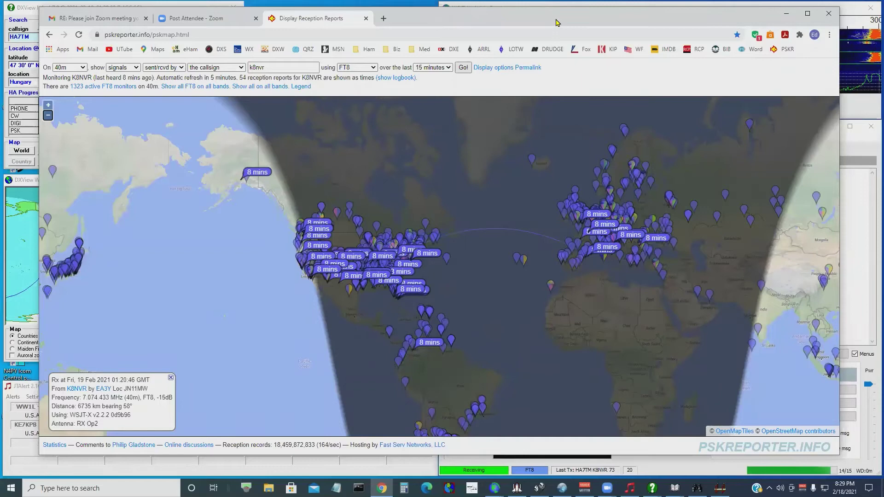
# Minimize the browser and switch WSJT-X back to 7.074 MHz on 40 m
pyautogui.click(786, 14)
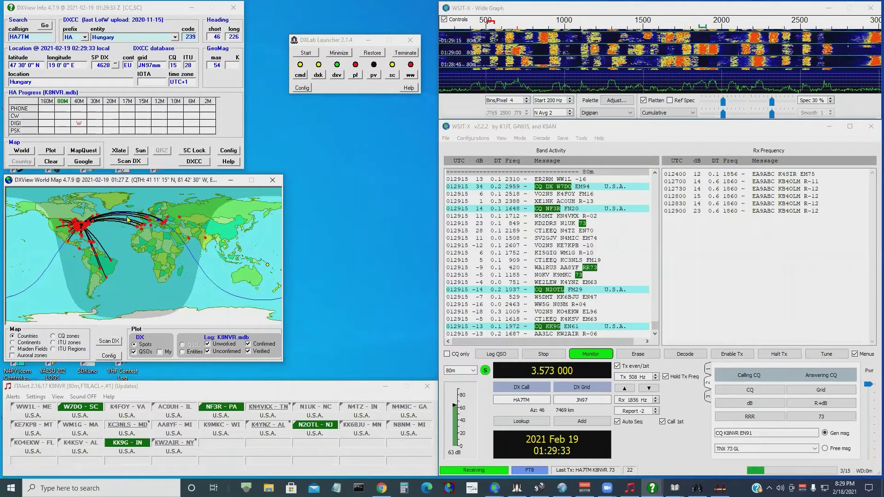
pyautogui.click(474, 374)
pyautogui.click(476, 400)
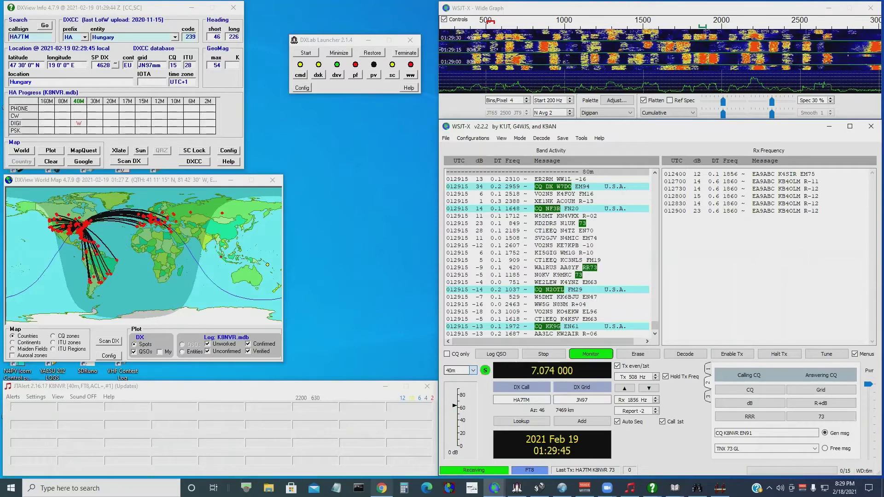
# Reopen the PSK Reporter map in Chrome, inspect monitor and report details around Europe and Iceland, and minimize the browser
pyautogui.click(382, 488)
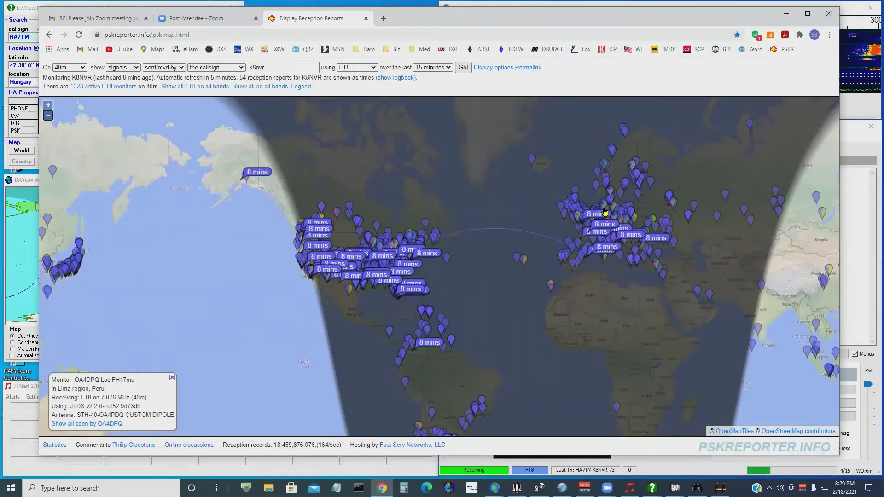
pyautogui.moveTo(599, 243)
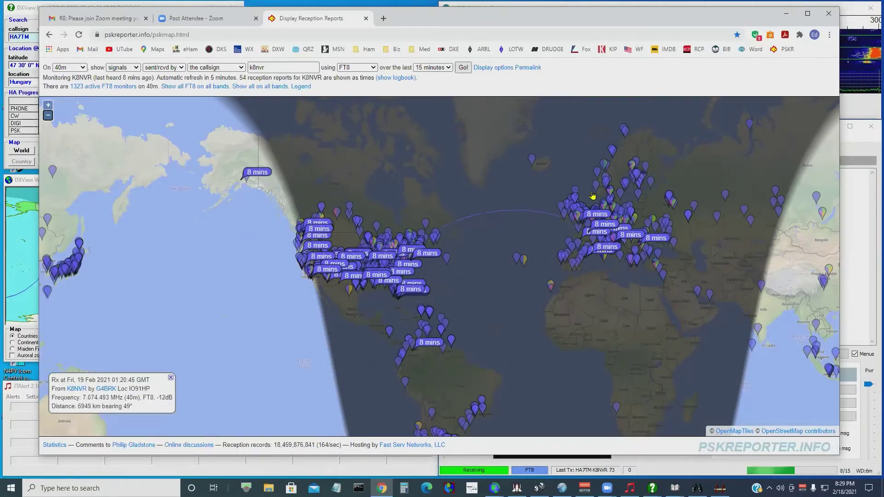
pyautogui.moveTo(615, 170)
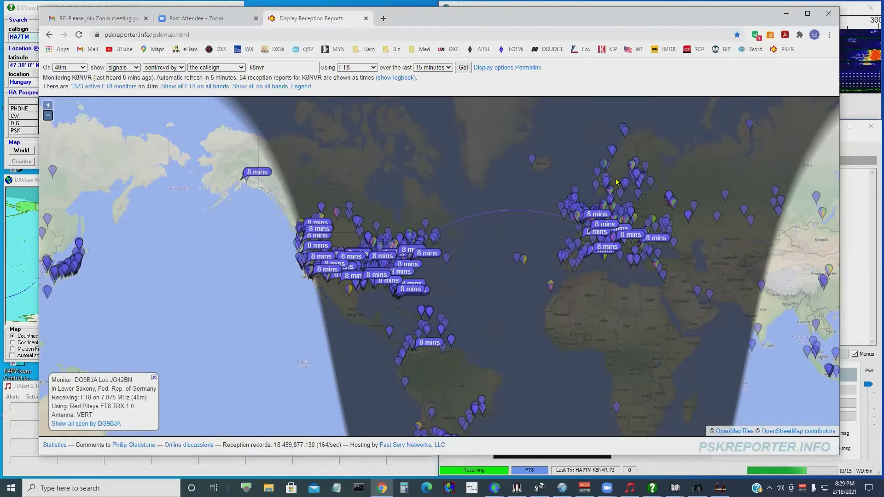
pyautogui.moveTo(654, 228)
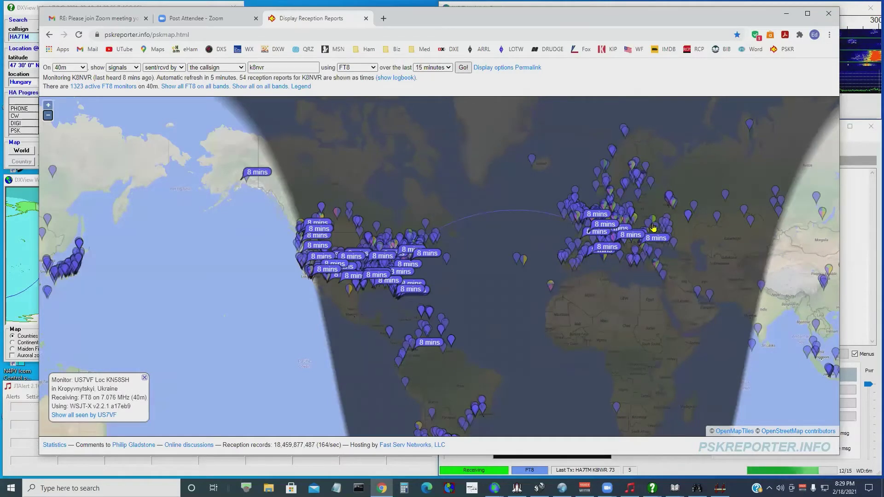
pyautogui.moveTo(630, 217)
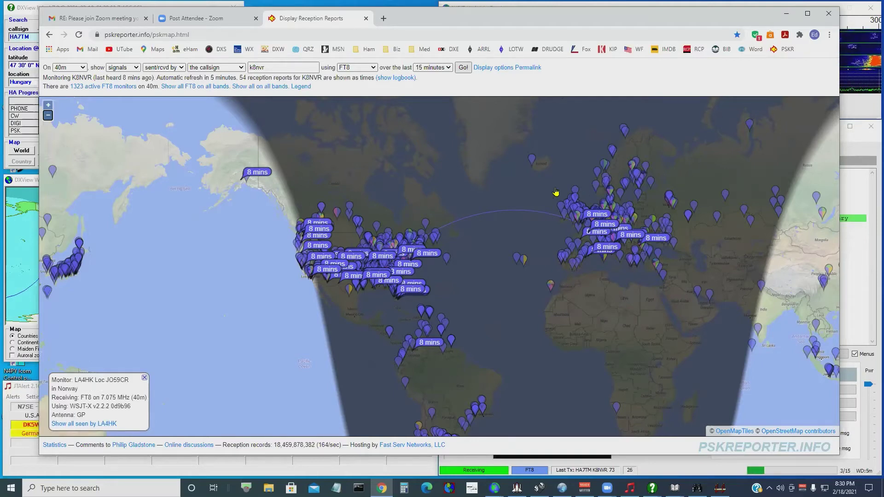
pyautogui.moveTo(529, 163)
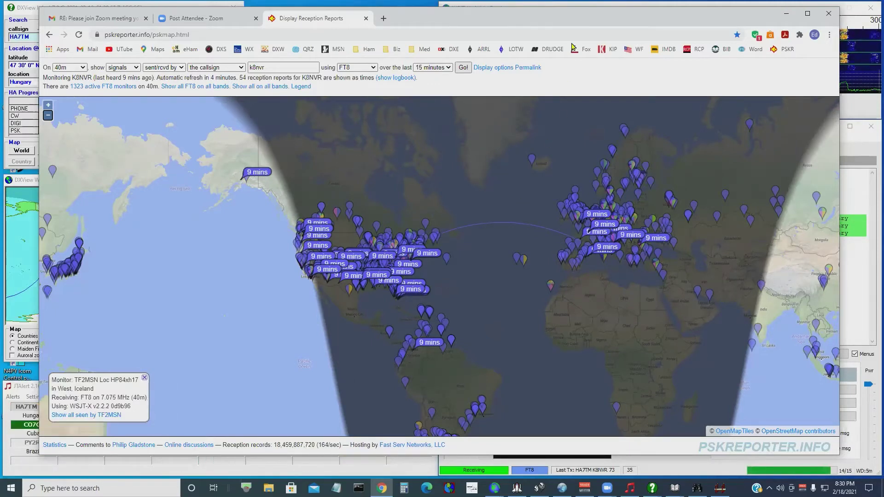
pyautogui.moveTo(663, 25); pyautogui.dragTo(661, 36)
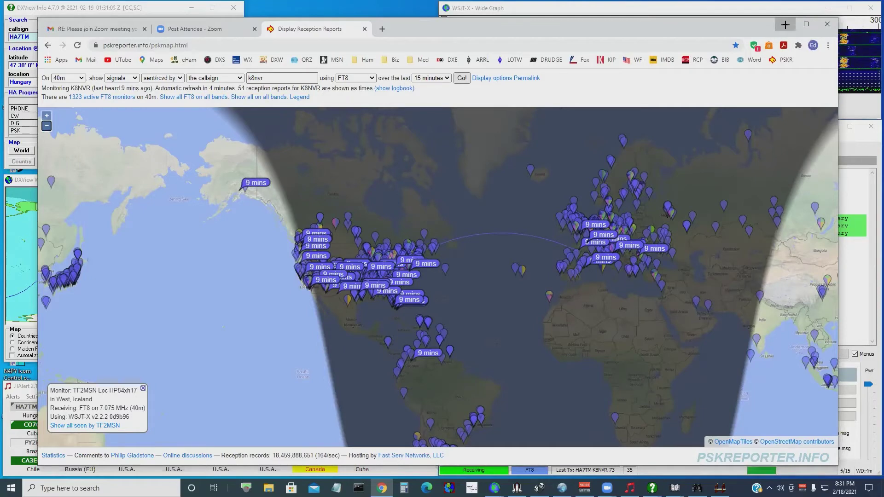
pyautogui.click(786, 25)
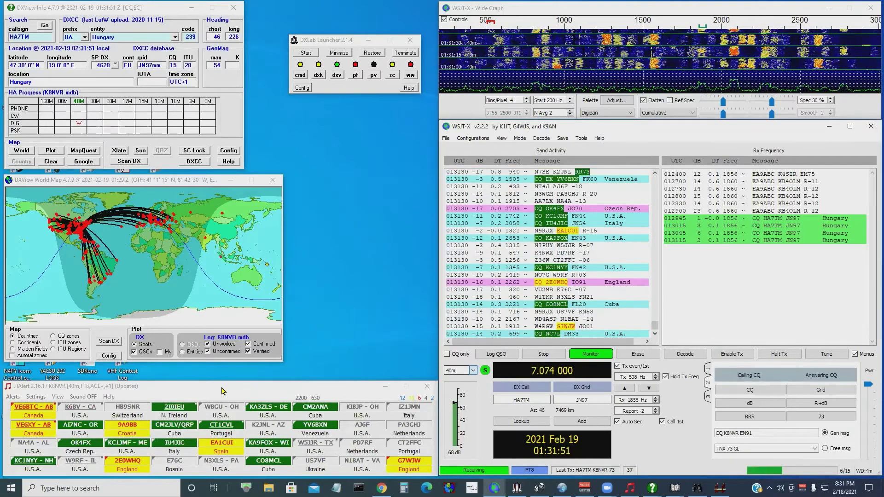
# Look over the decoded callsigns and their highlighting in JTAlert
pyautogui.click(183, 395)
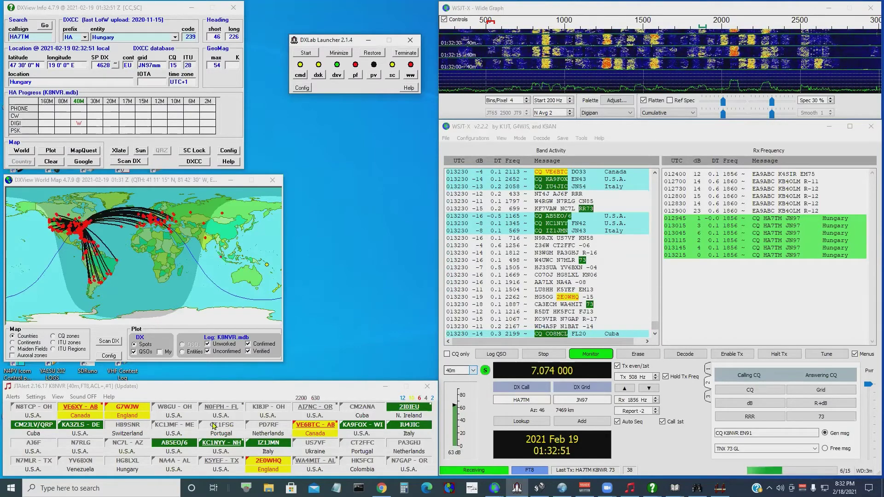
pyautogui.moveTo(239, 415)
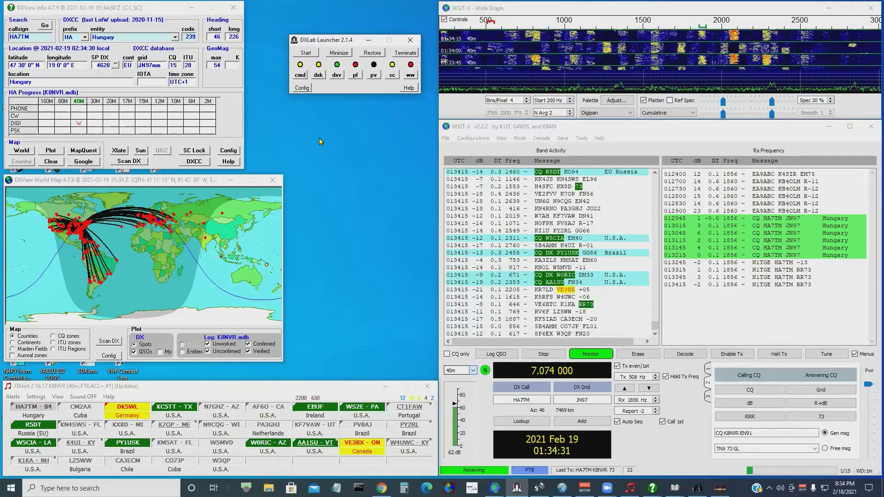
# Open the WSJT-X log directory to show its log files, and minimize the DXView windows
pyautogui.click(445, 138)
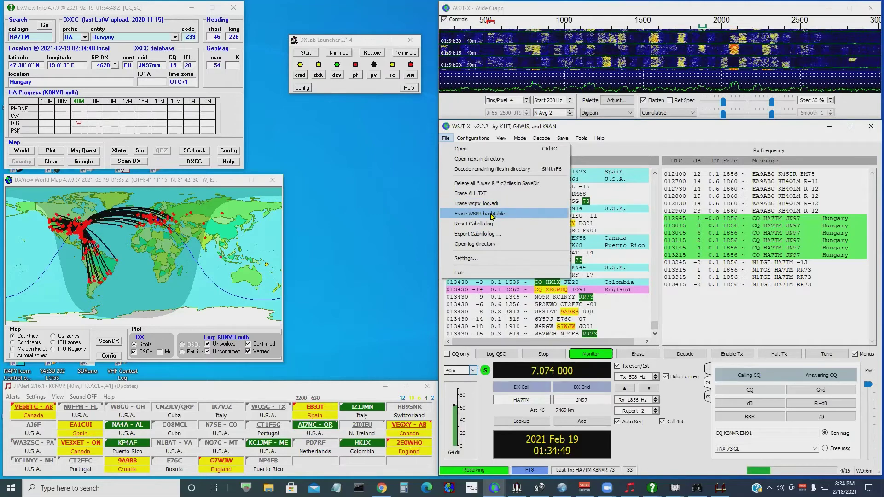
pyautogui.click(491, 215)
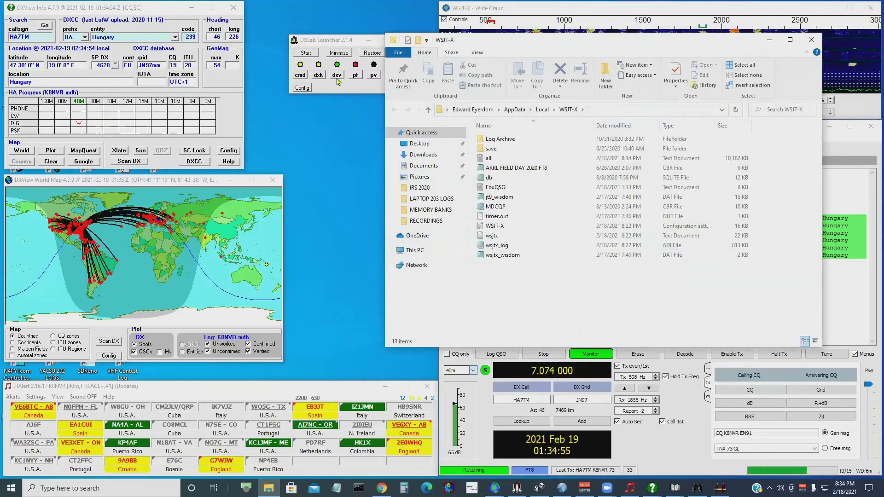
pyautogui.click(336, 75)
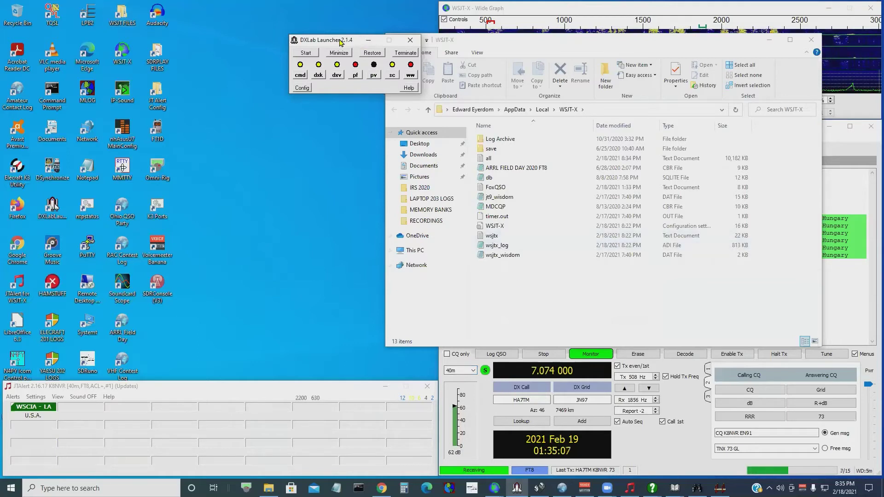
# Move the DXLab Launcher window out of the way and open the wsjtx_log ADI file in Notepad
pyautogui.moveTo(334, 40); pyautogui.dragTo(266, 13)
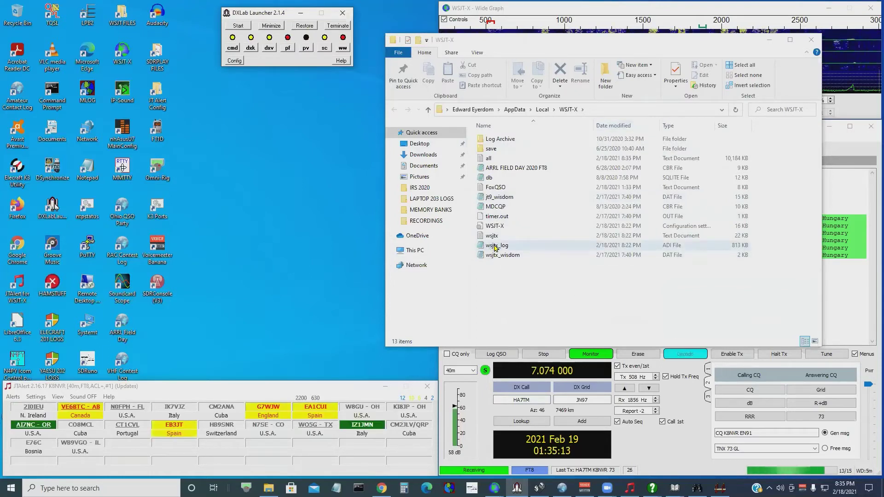
pyautogui.click(495, 247)
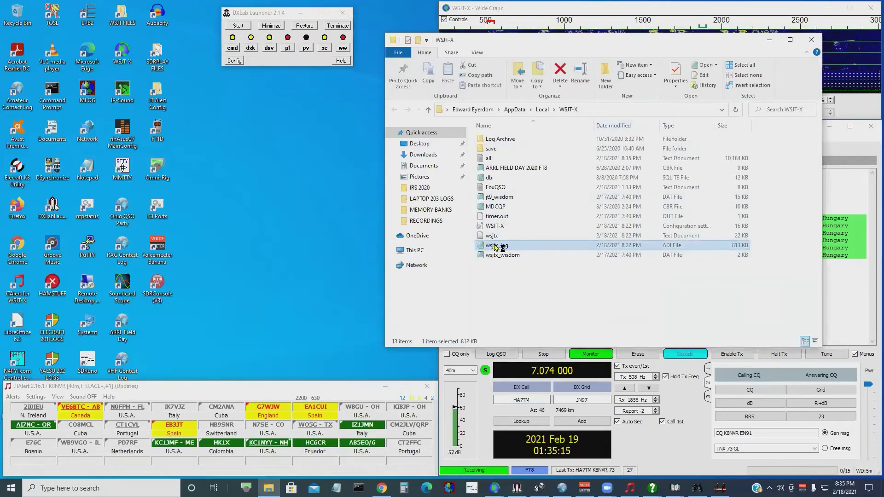
pyautogui.doubleClick(494, 247)
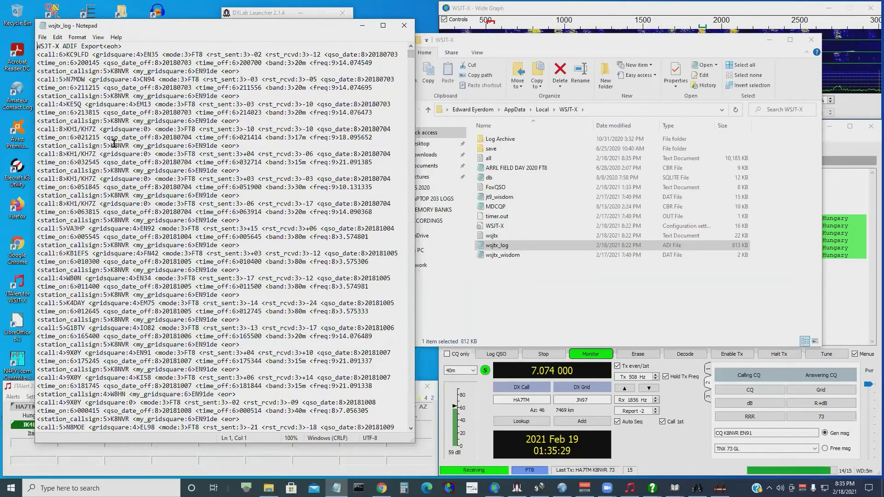
pyautogui.moveTo(55, 130); pyautogui.dragTo(112, 131)
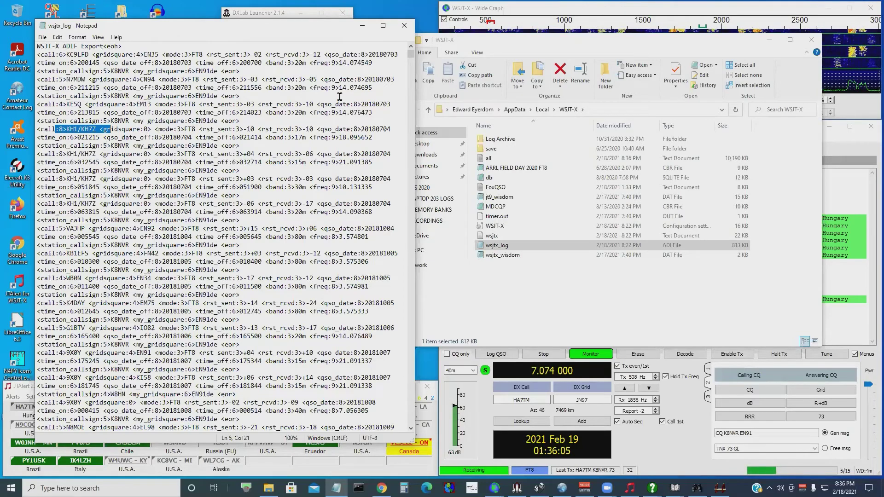
pyautogui.moveTo(410, 55); pyautogui.dragTo(410, 97)
pyautogui.moveTo(403, 202); pyautogui.dragTo(409, 433)
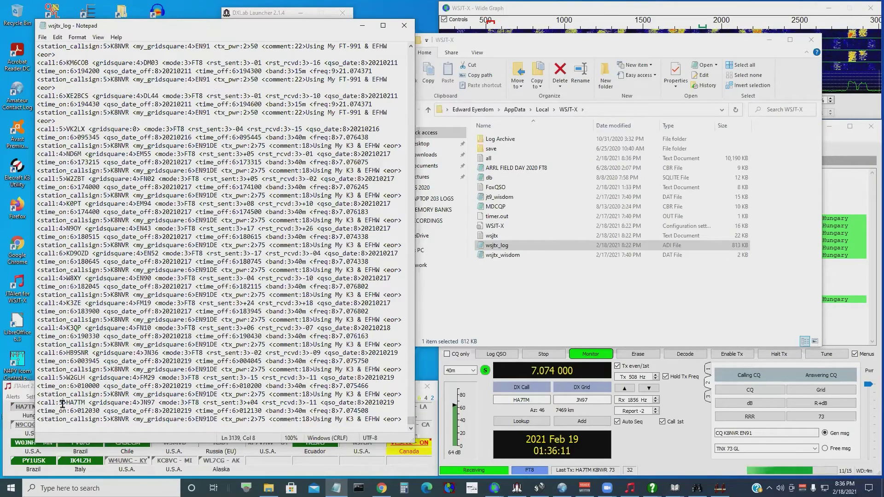
pyautogui.moveTo(64, 402); pyautogui.dragTo(90, 402)
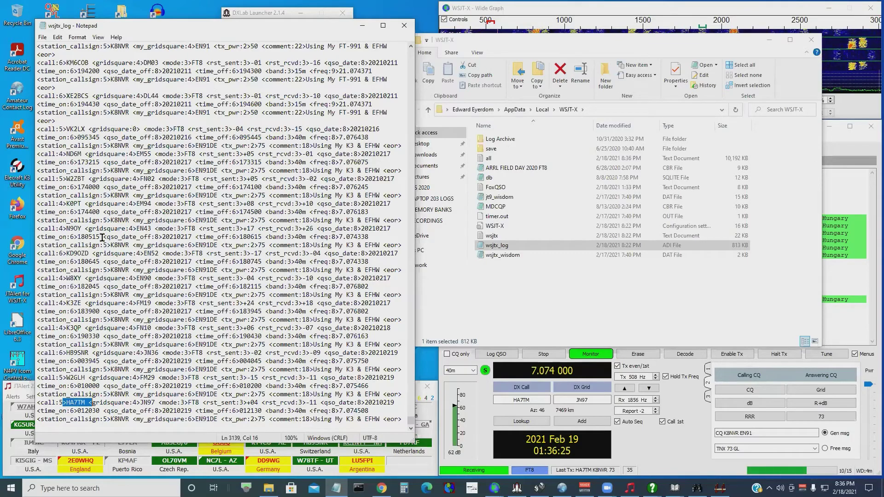
pyautogui.click(404, 29)
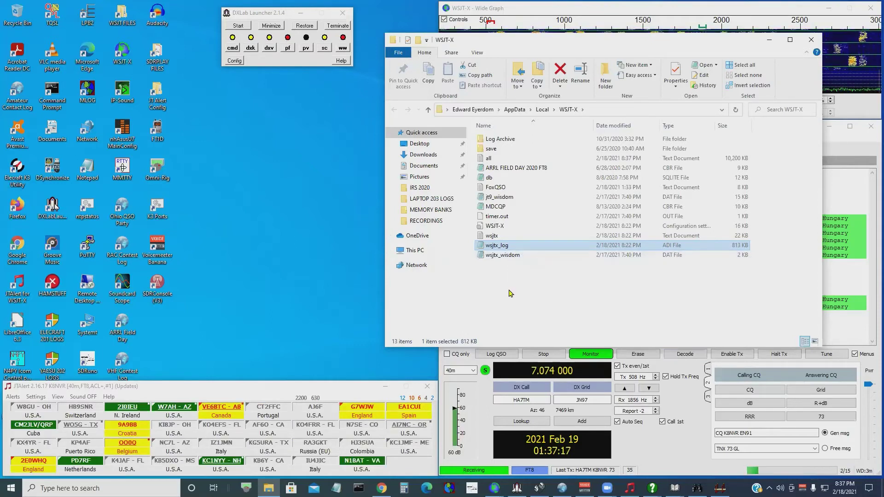
# Open the wsjtx text log and the all text file from the WSJT-X folder, and minimize the folder window
pyautogui.click(502, 237)
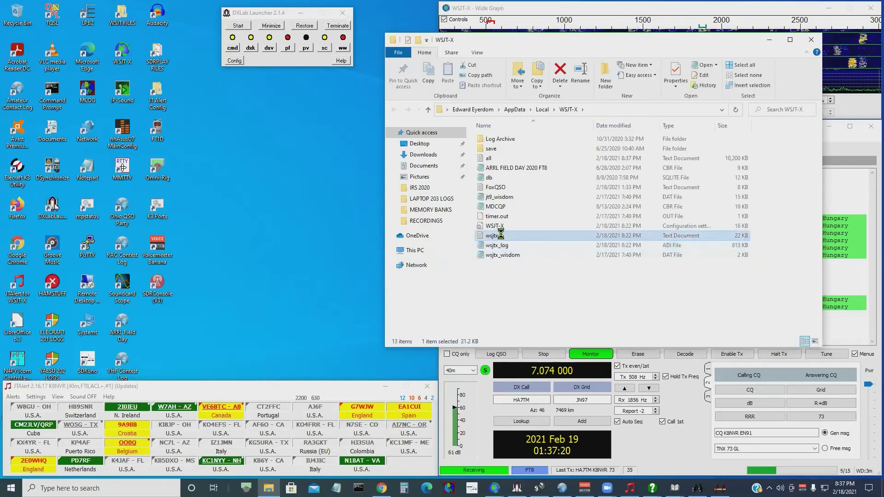
pyautogui.click(490, 160)
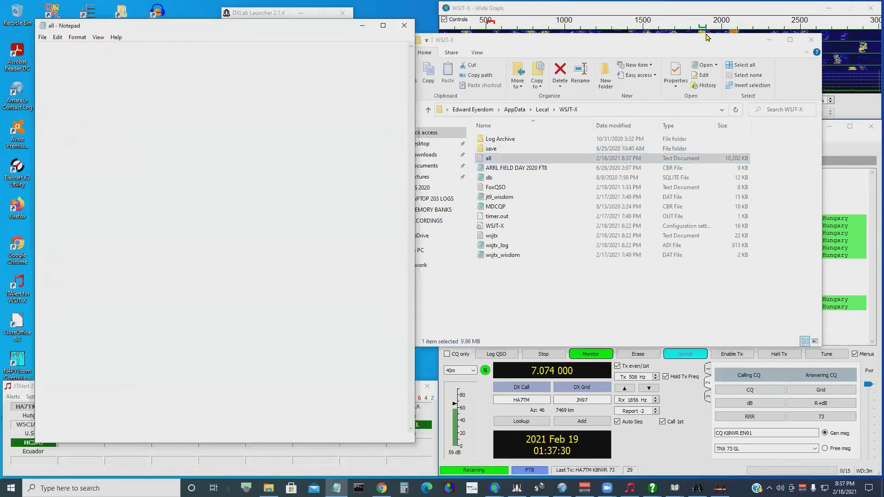
pyautogui.click(769, 41)
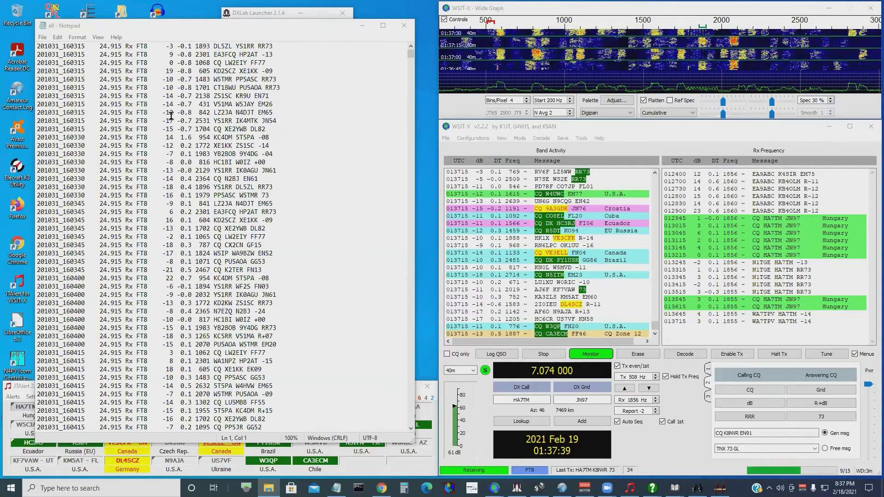
# Highlight the decodes in WSJT-X's Rx Frequency list and erase both the Rx Frequency and Band Activity lists
pyautogui.moveTo(824, 182); pyautogui.dragTo(724, 267)
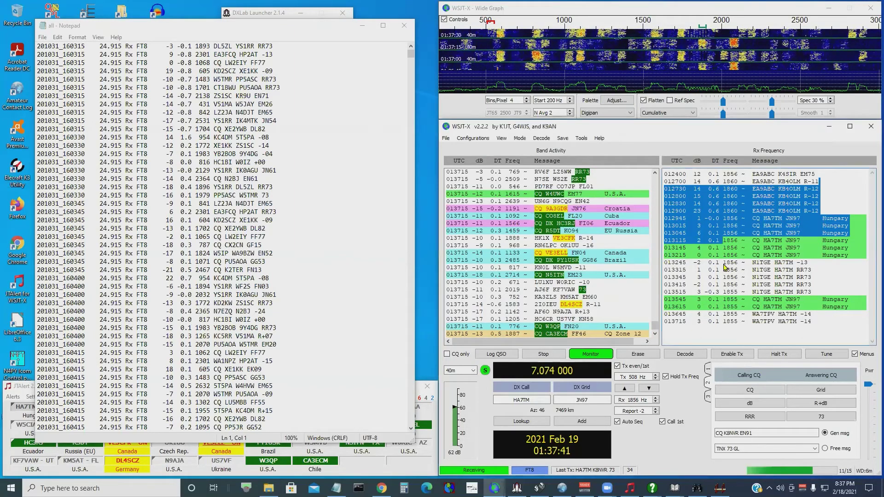
pyautogui.moveTo(731, 302); pyautogui.dragTo(730, 300)
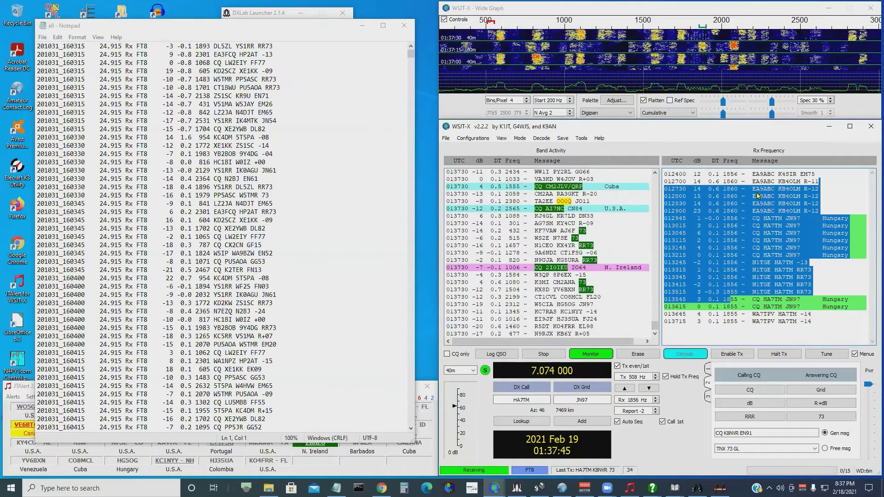
pyautogui.click(643, 359)
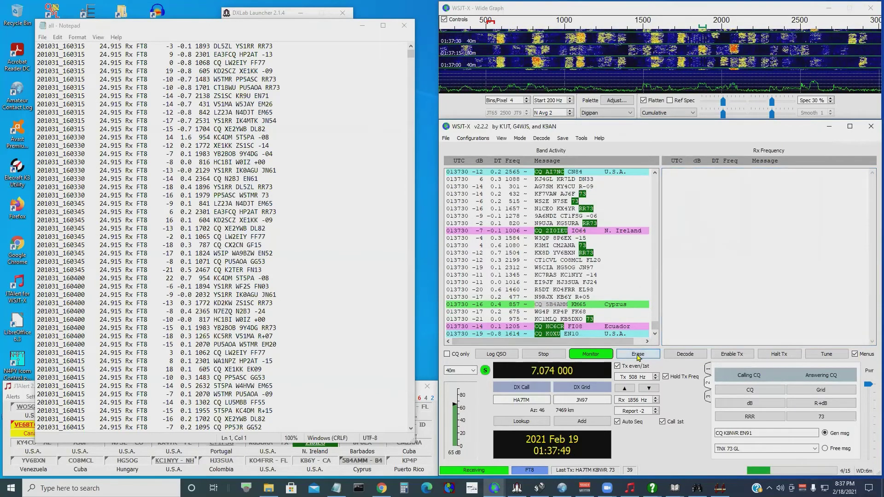
pyautogui.doubleClick(636, 355)
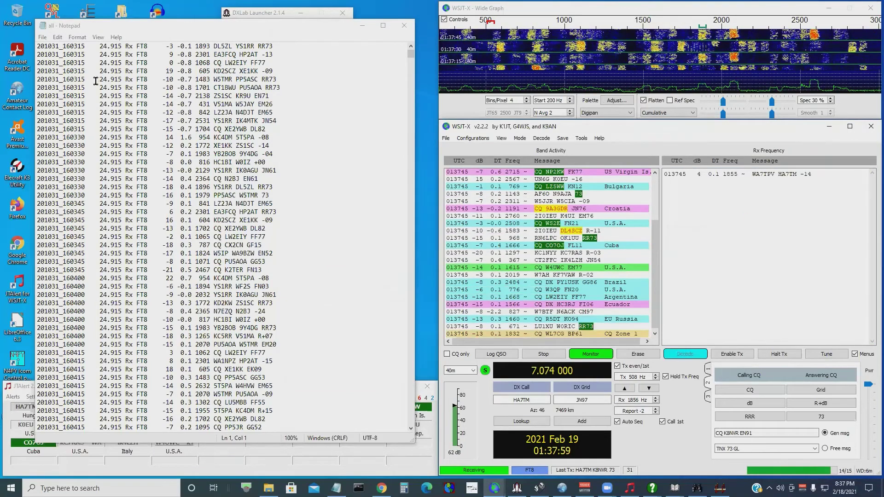
# Review the all file down to its newest 7.074 MHz decodes, close and reopen it, and examine the most recent entries again
pyautogui.moveTo(411, 54); pyautogui.dragTo(405, 434)
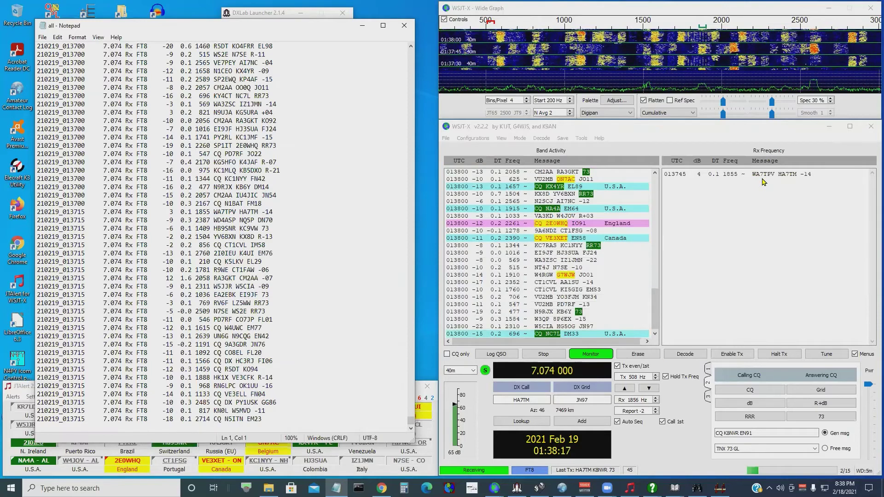
pyautogui.click(404, 28)
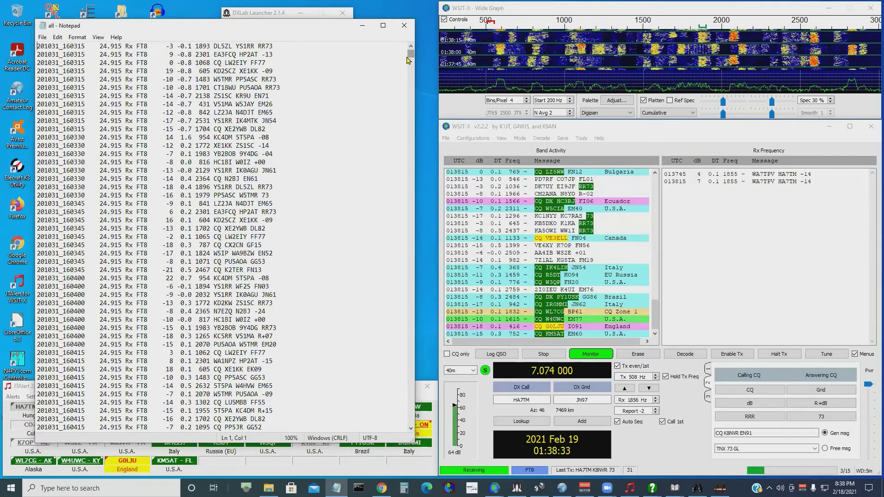
pyautogui.moveTo(410, 53); pyautogui.dragTo(409, 195)
pyautogui.moveTo(400, 243); pyautogui.dragTo(399, 309)
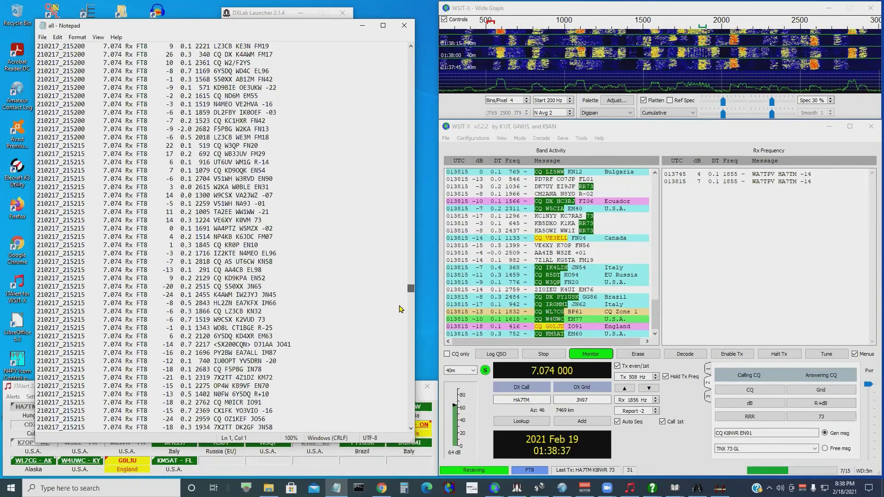
pyautogui.moveTo(403, 425); pyautogui.dragTo(402, 424)
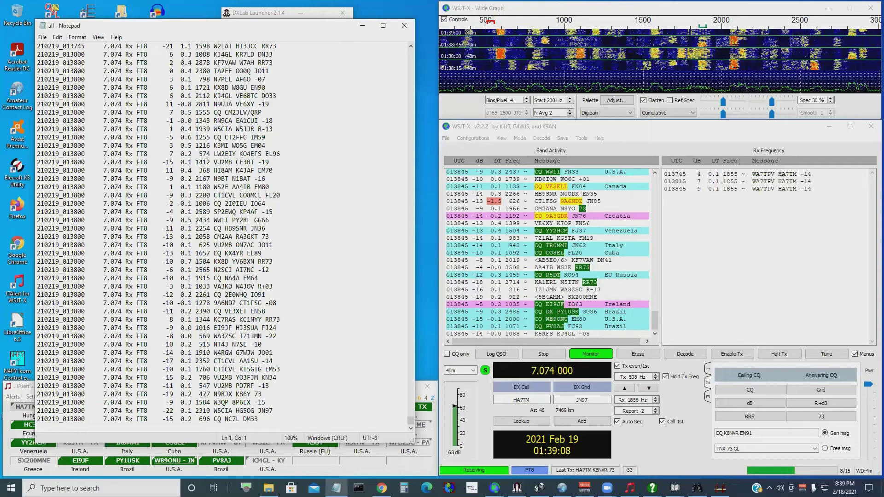
pyautogui.click(404, 26)
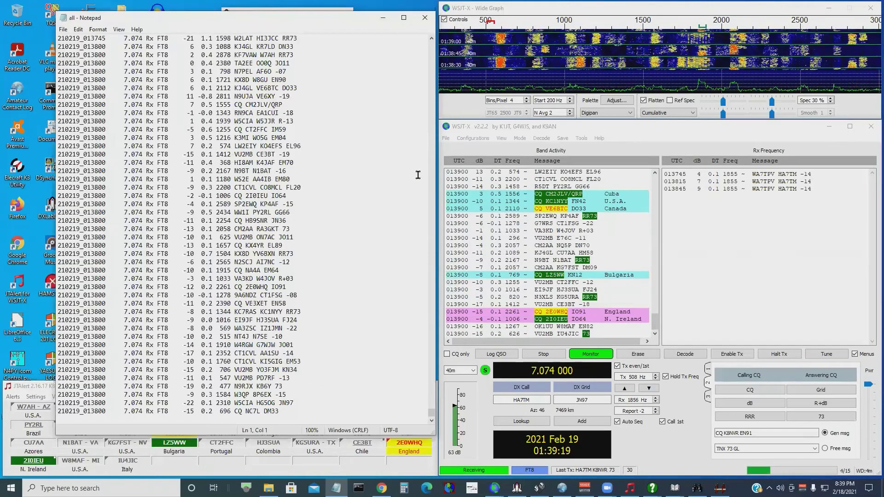
# Search the all file for ha7tm, starting from the 7.074 MHz decodes stamped 210219_002345
pyautogui.click(431, 141)
pyautogui.moveTo(430, 141); pyautogui.dragTo(430, 141)
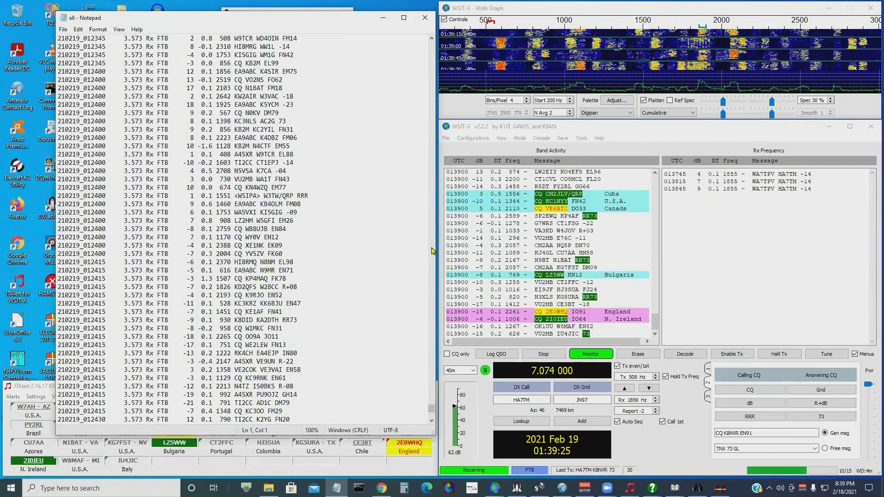
pyautogui.moveTo(433, 251); pyautogui.dragTo(433, 251)
pyautogui.click(336, 169)
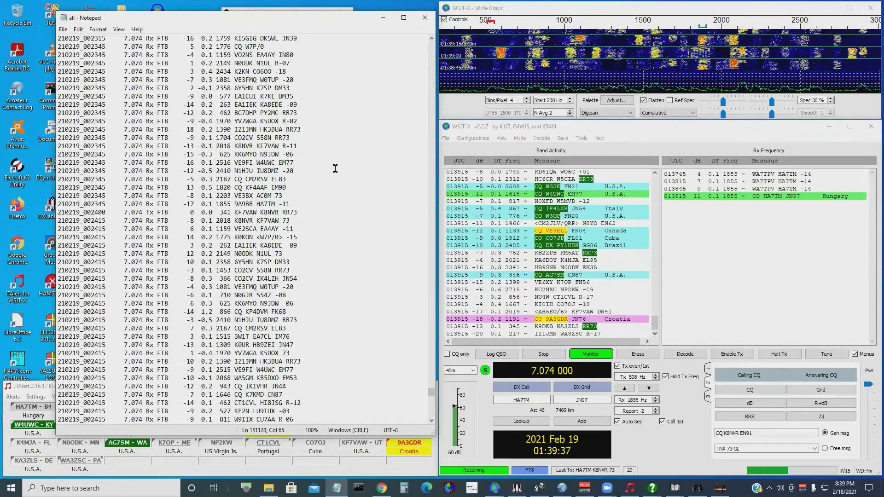
pyautogui.hotkey('ctrl', 'f')
pyautogui.write('ha')
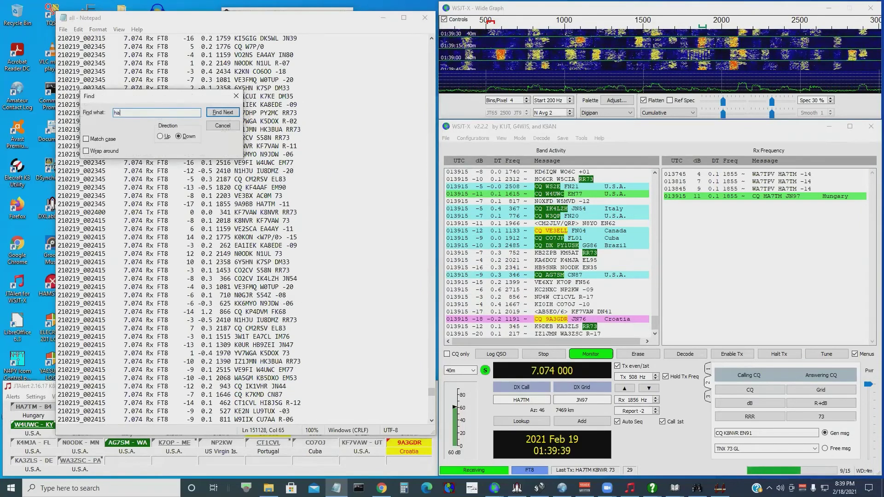
pyautogui.write('7t')
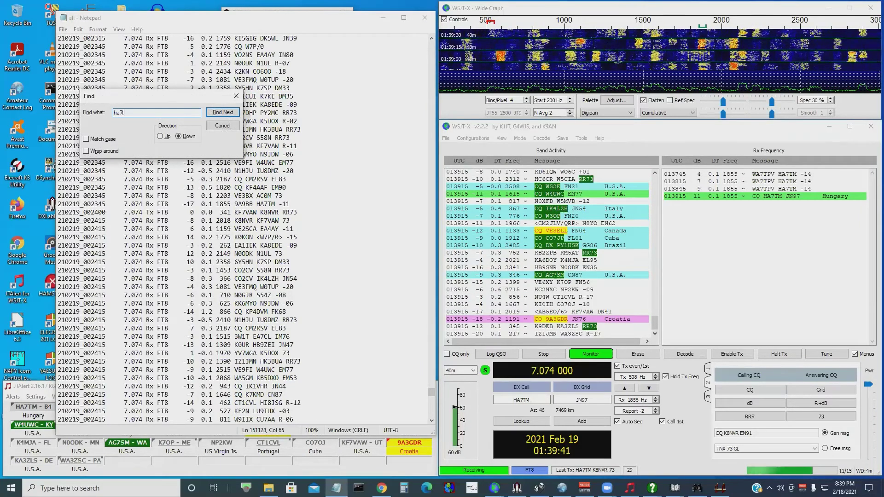
pyautogui.press('BackSpace')
pyautogui.write('m')
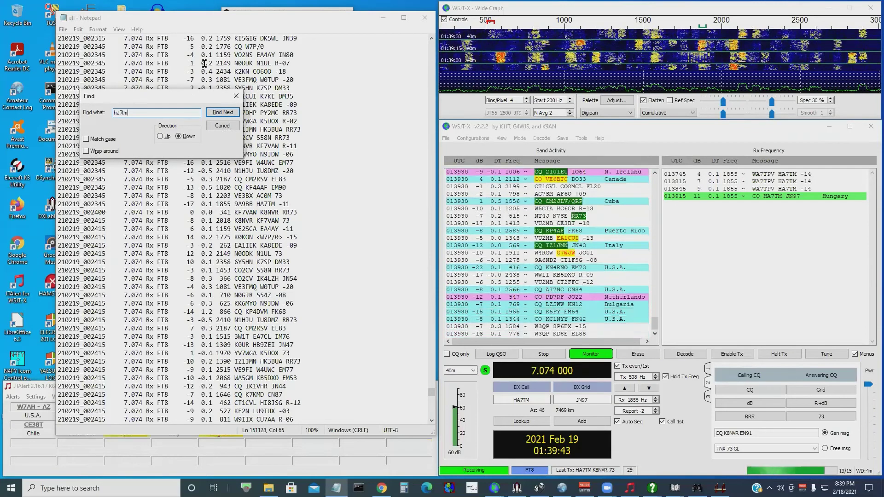
pyautogui.click(220, 114)
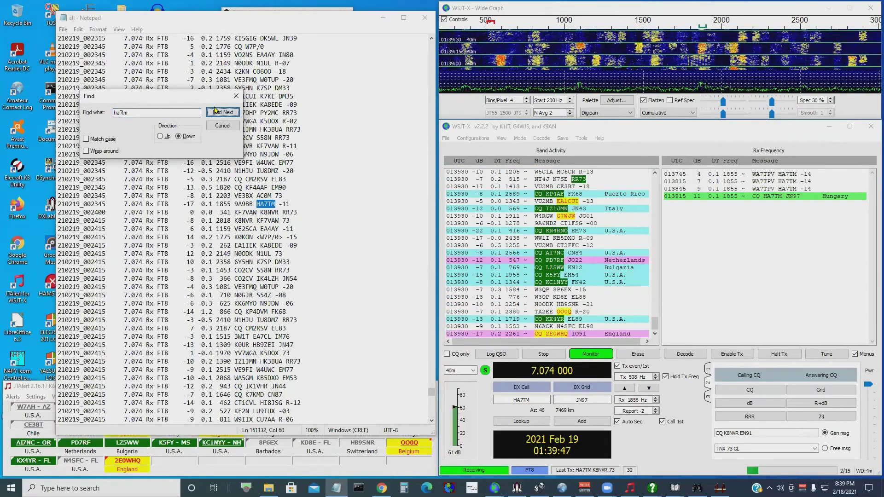
# Step through the successive ha7tm matches in the all file, from the 210219_002345 decodes to the CQ stamped 210219_011315
pyautogui.click(223, 112)
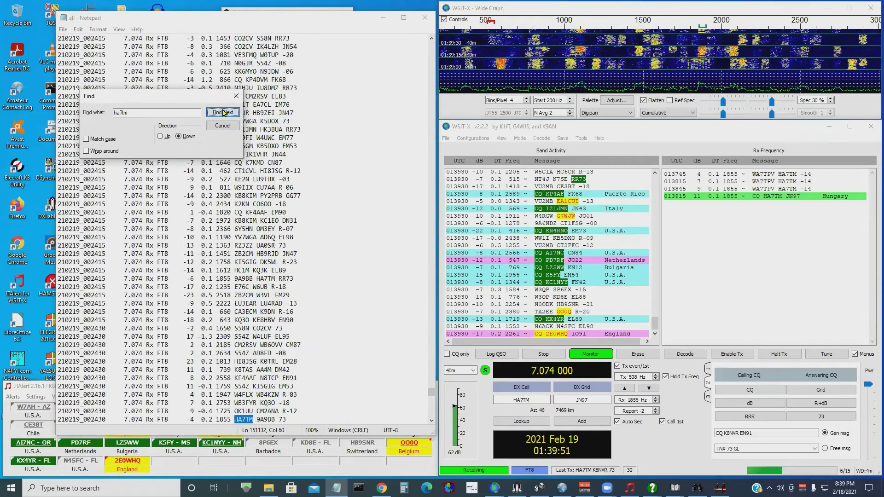
pyautogui.click(223, 113)
pyautogui.click(223, 112)
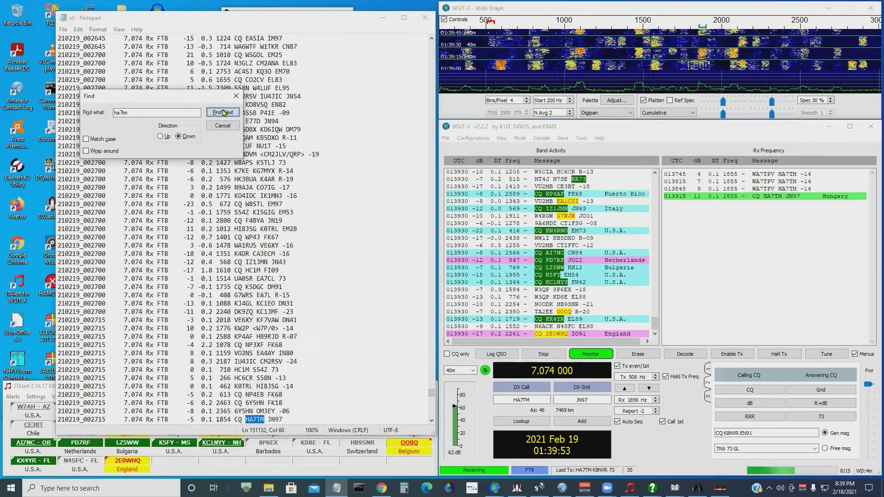
pyautogui.click(223, 113)
pyautogui.click(223, 113)
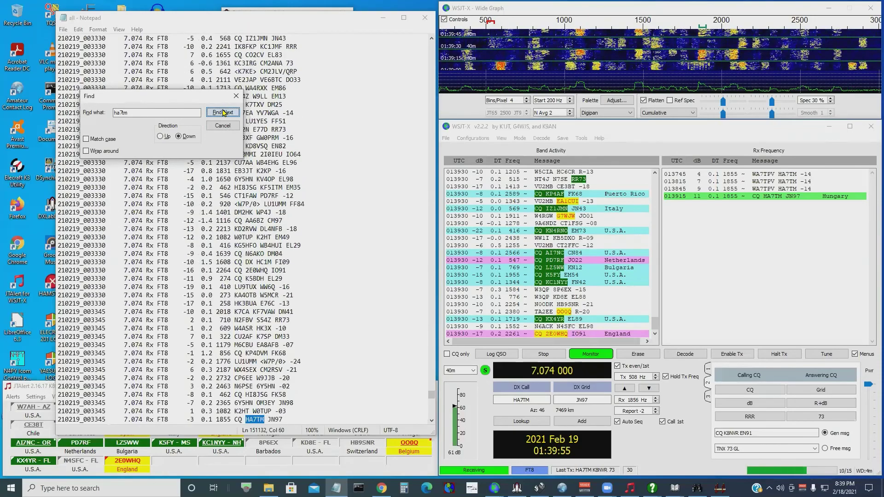
pyautogui.click(223, 112)
pyautogui.click(223, 113)
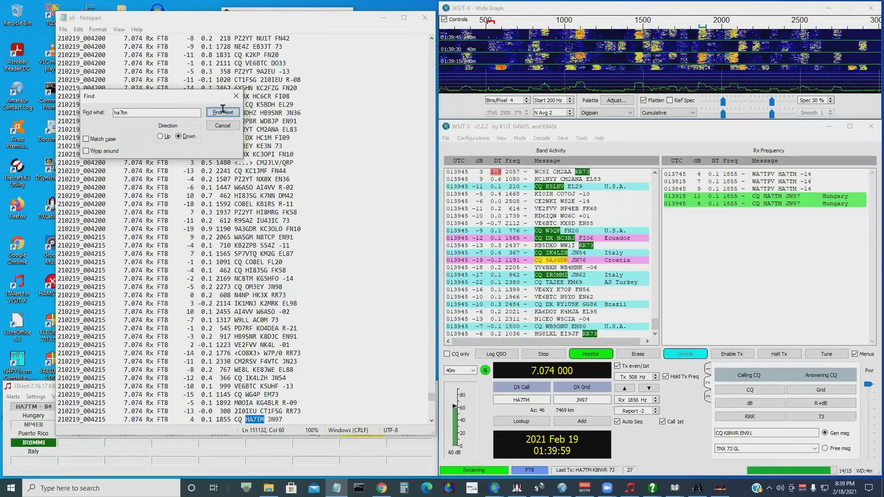
pyautogui.click(223, 113)
pyautogui.click(223, 113)
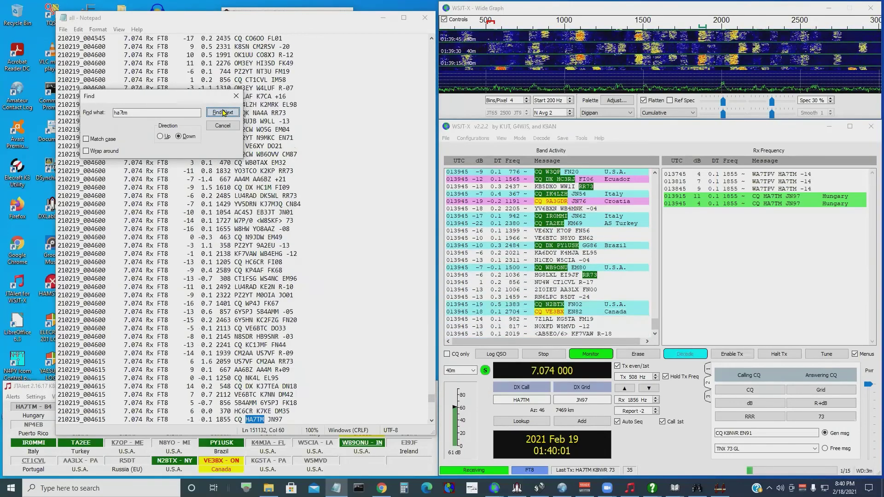
pyautogui.click(223, 113)
pyautogui.click(223, 112)
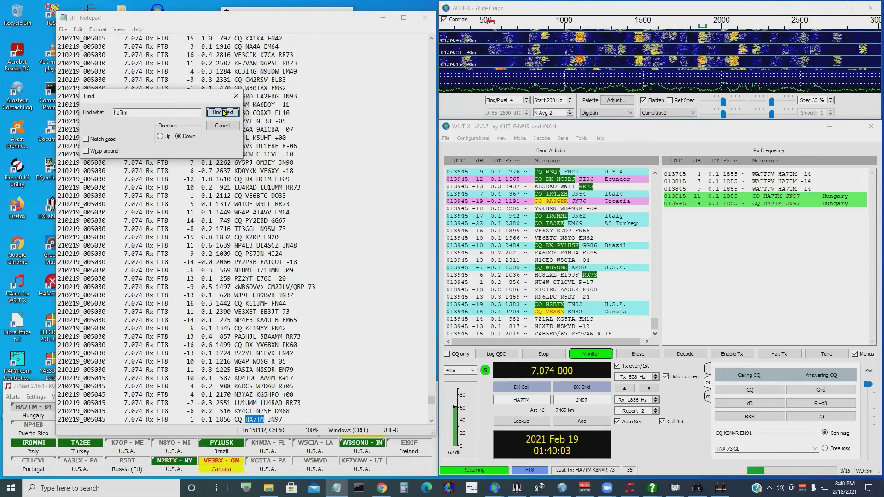
pyautogui.click(223, 113)
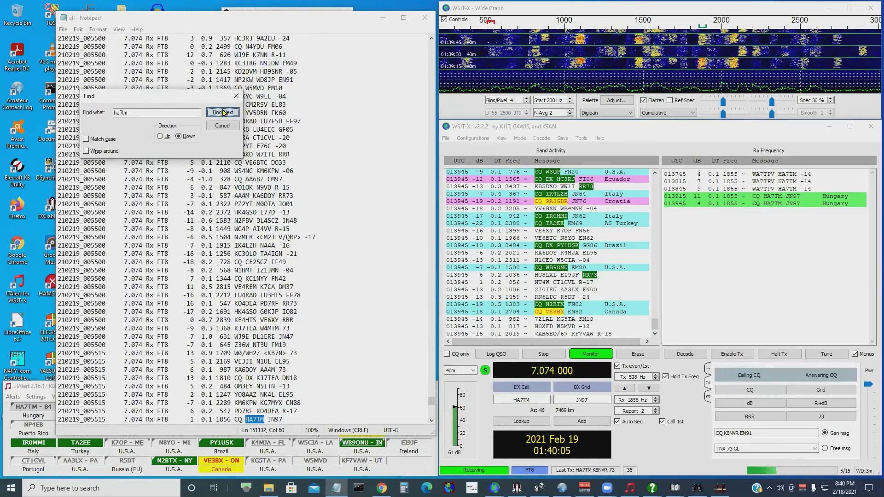
pyautogui.click(223, 113)
pyautogui.click(223, 113)
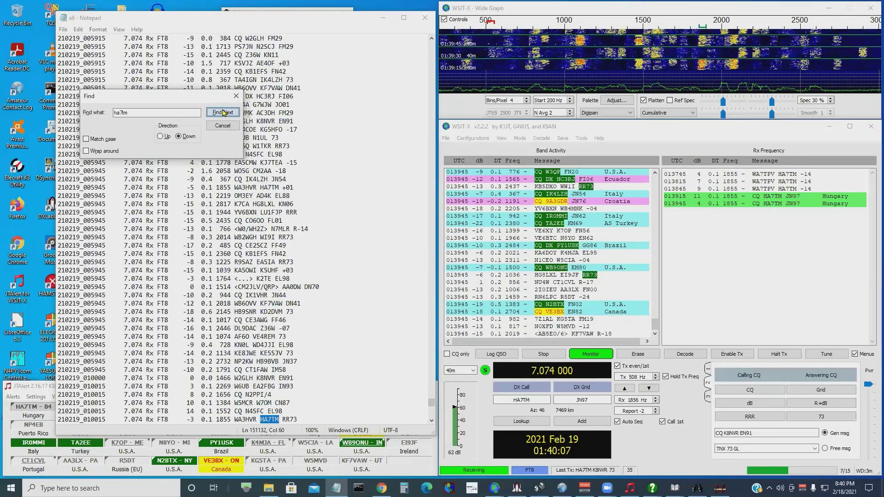
pyautogui.click(222, 113)
pyautogui.click(222, 113)
pyautogui.click(223, 112)
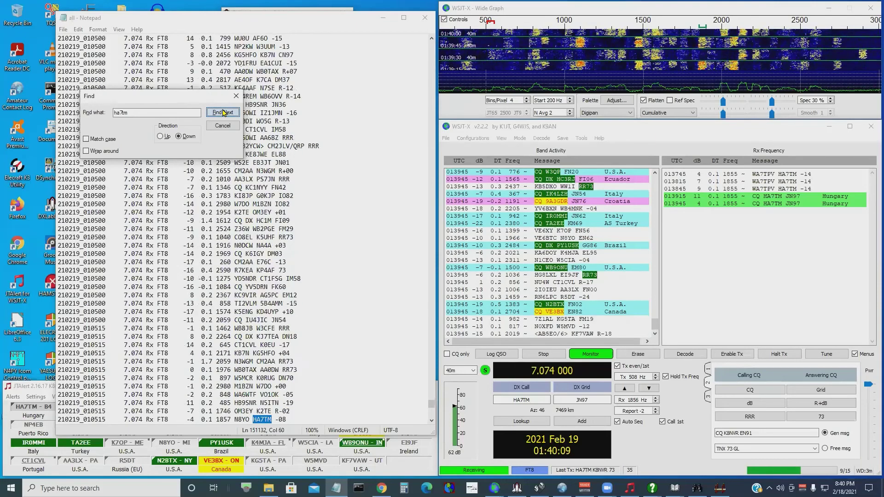
pyautogui.click(223, 113)
pyautogui.click(223, 113)
pyautogui.click(223, 113)
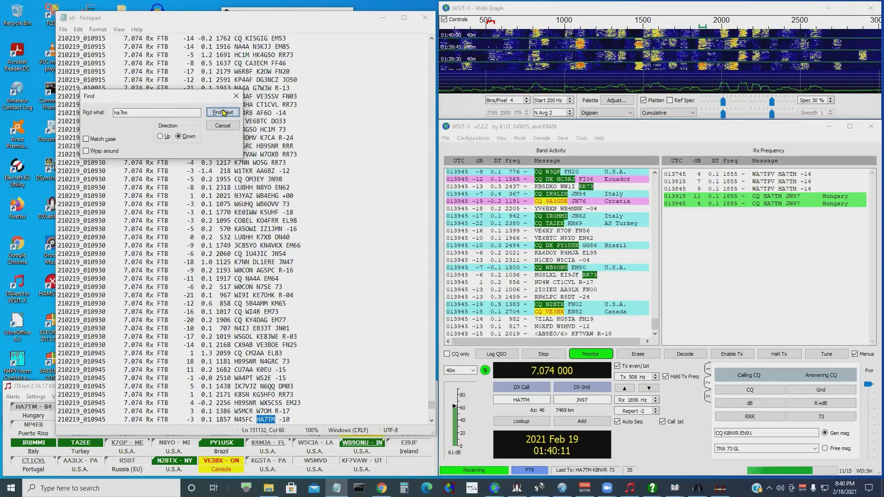
pyautogui.click(223, 113)
pyautogui.click(223, 113)
pyautogui.click(223, 113)
pyautogui.click(222, 113)
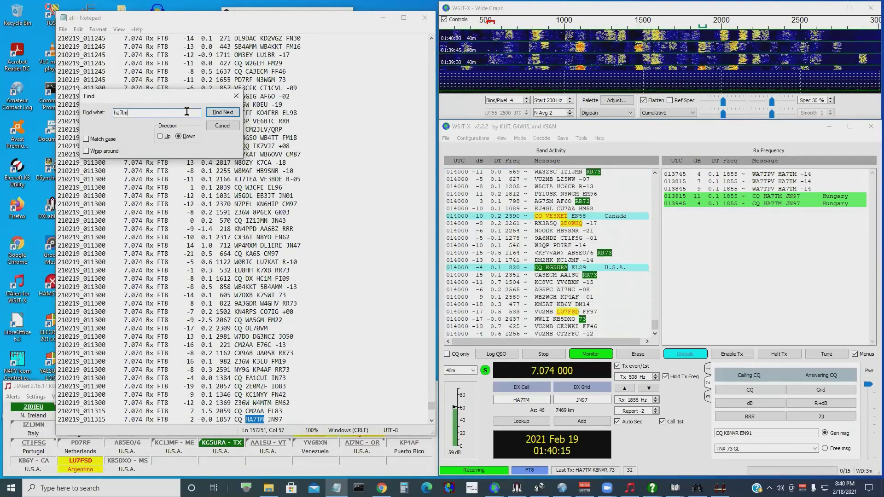
# Extend the search text to ha7tm k8nvr and find its next occurrence in the all file
pyautogui.click(187, 112)
pyautogui.write('k8nvr')
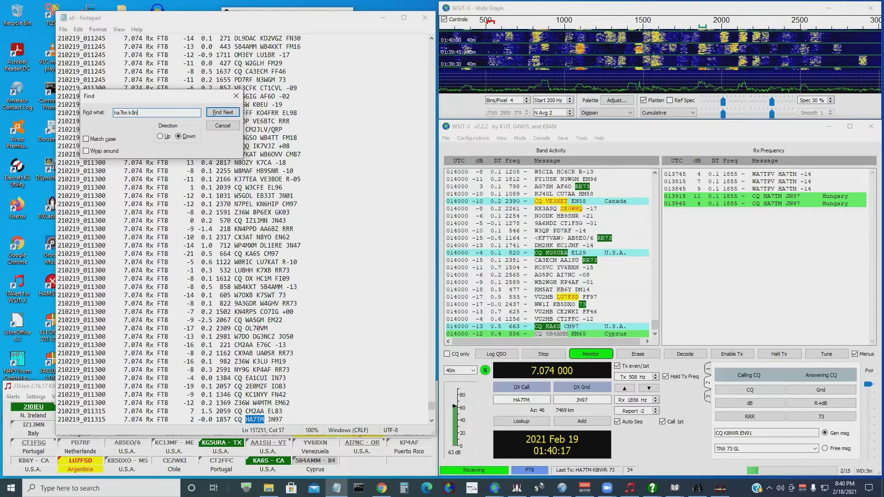
pyautogui.click(218, 112)
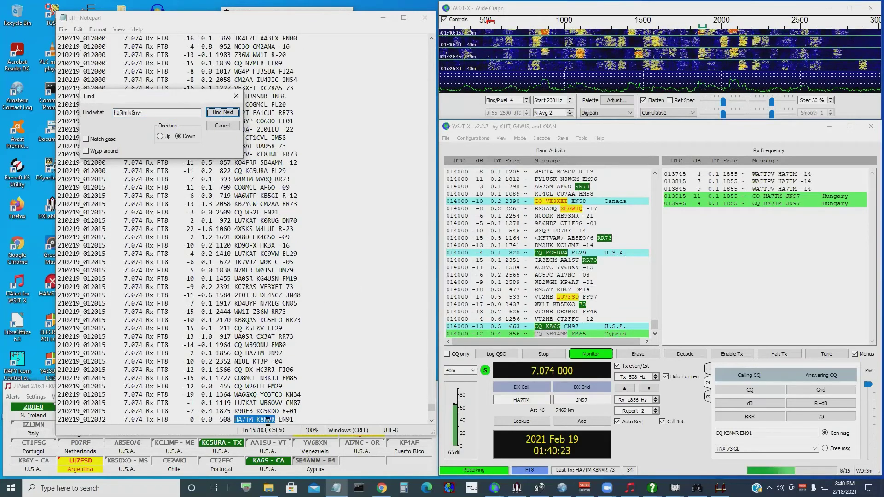
# Shorten the search text back to ha7tm and find the next match after the transmission stamped 210219_012032
pyautogui.click(157, 113)
pyautogui.press('BackSpace')
pyautogui.press('BackSpace')
pyautogui.press('BackSpace')
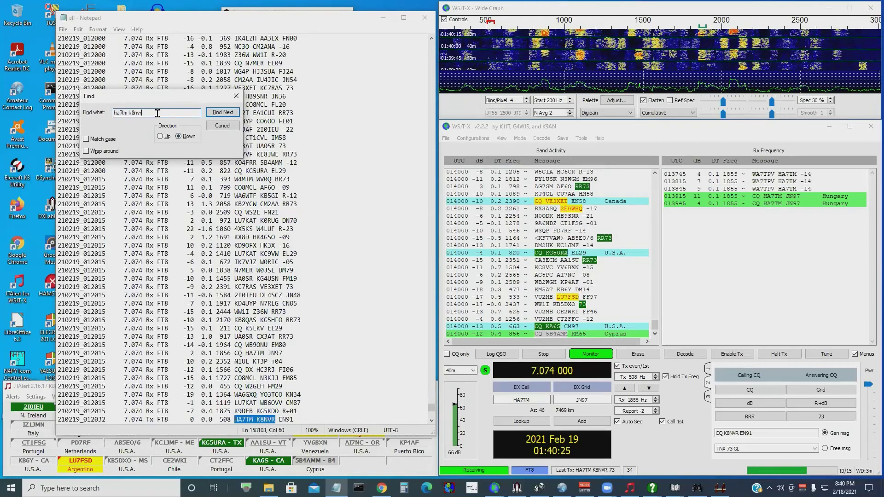
pyautogui.press('BackSpace')
pyautogui.press('BackSpace')
pyautogui.press('BackSpace')
pyautogui.press('BackSpace')
pyautogui.press('BackSpace')
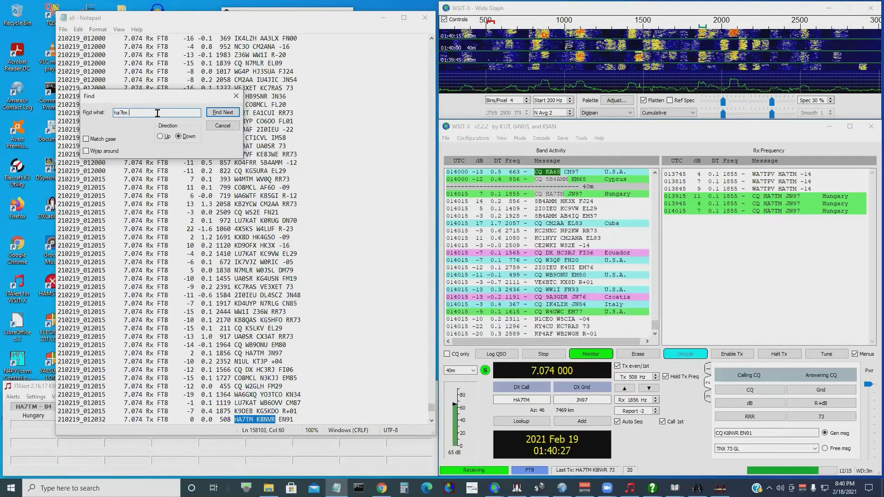
pyautogui.write('tm')
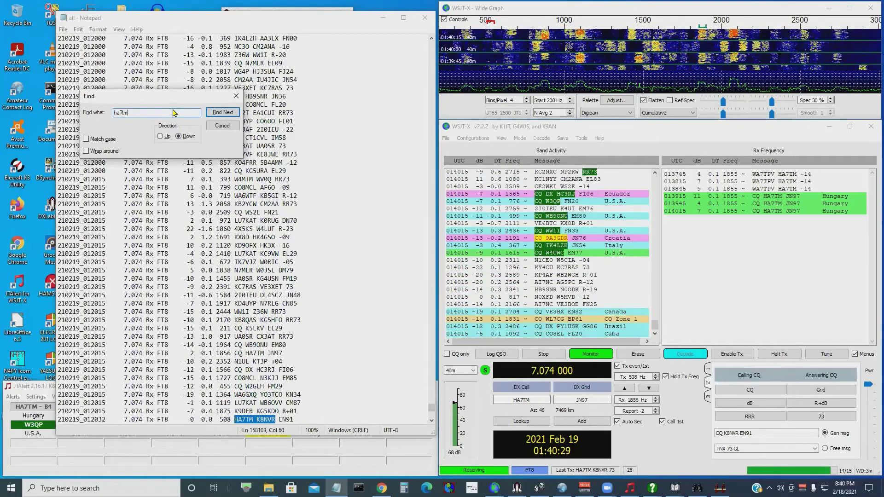
pyautogui.click(226, 114)
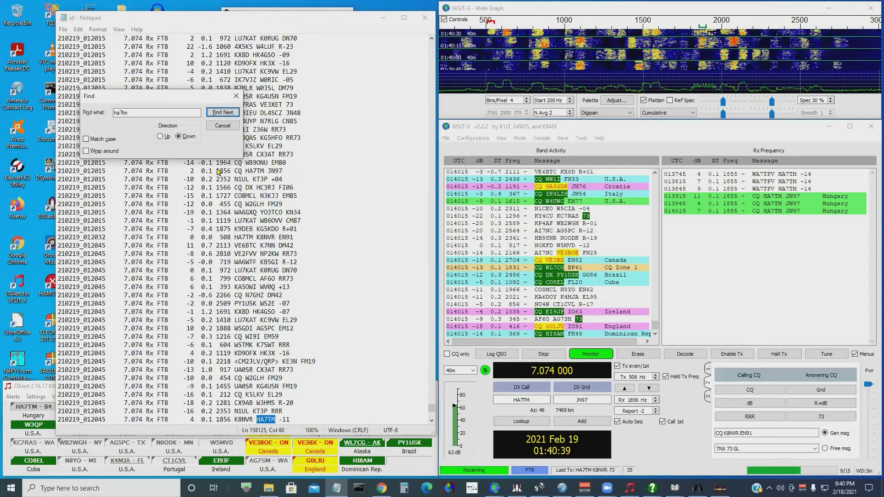
# Continue through the ha7tm matches to the K8NVR HA7TM RR73 decode
pyautogui.click(231, 112)
pyautogui.click(231, 112)
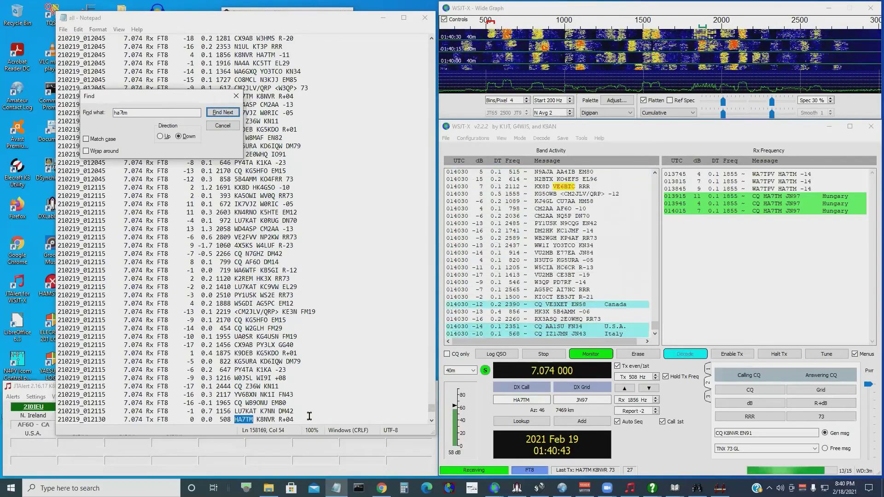
pyautogui.click(226, 117)
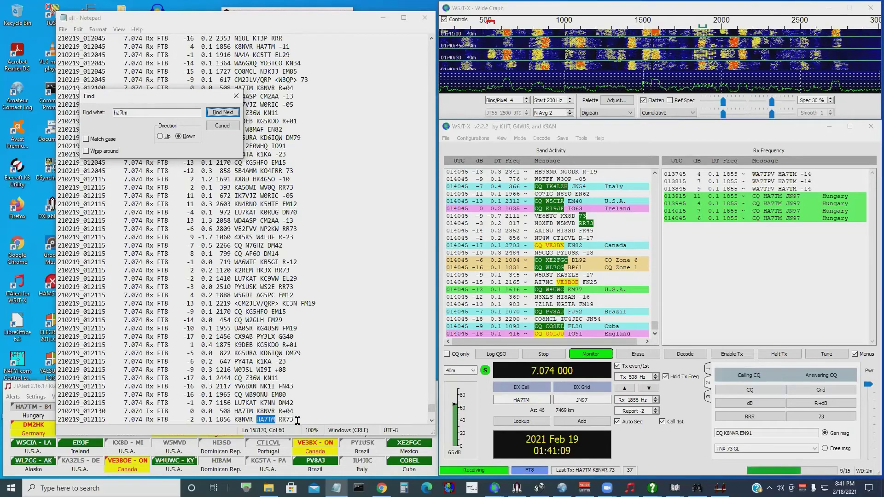
pyautogui.moveTo(297, 421); pyautogui.dragTo(197, 405)
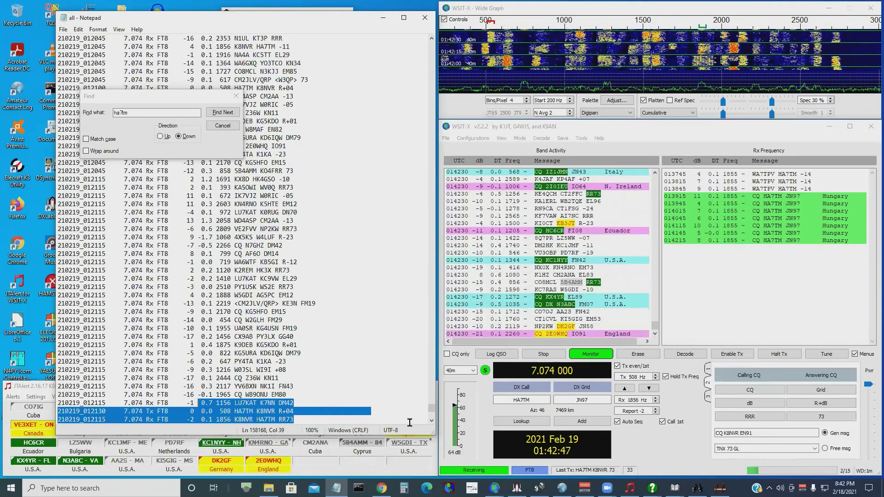
pyautogui.click(432, 420)
pyautogui.click(431, 420)
pyautogui.click(432, 420)
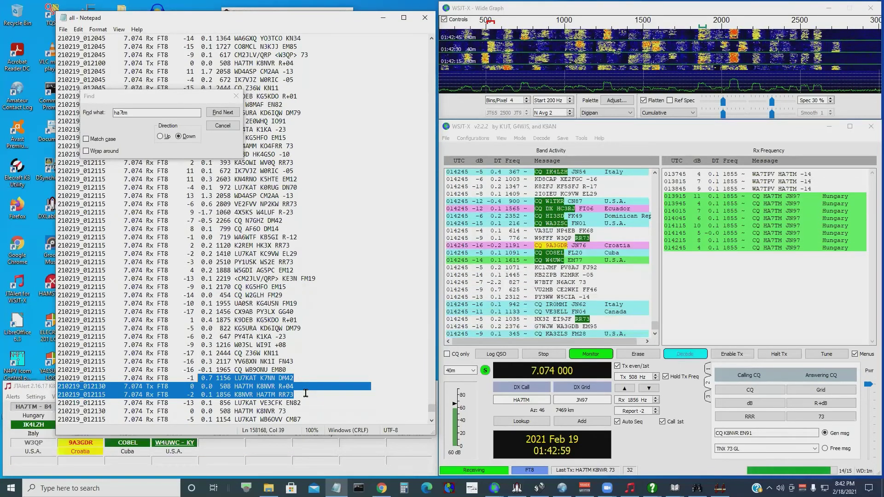
# Close the search dialog, review the all file's oldest 24.915 MHz decodes, and close the file
pyautogui.click(236, 95)
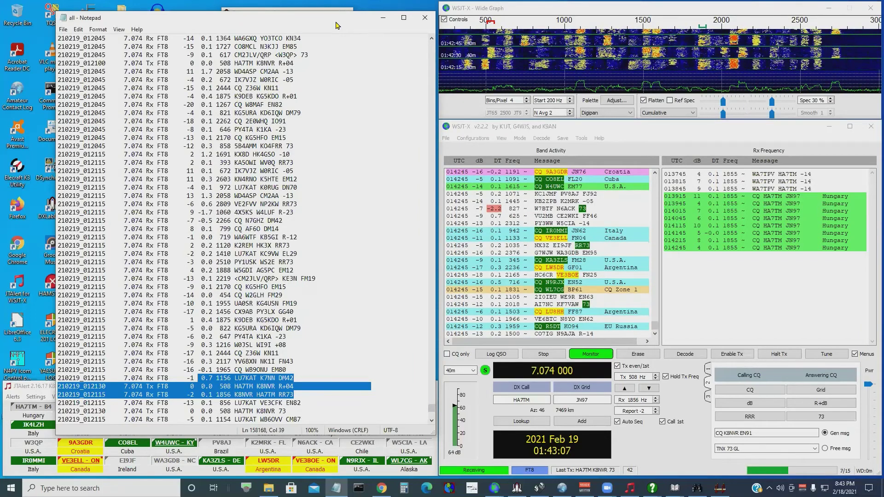
pyautogui.click(370, 338)
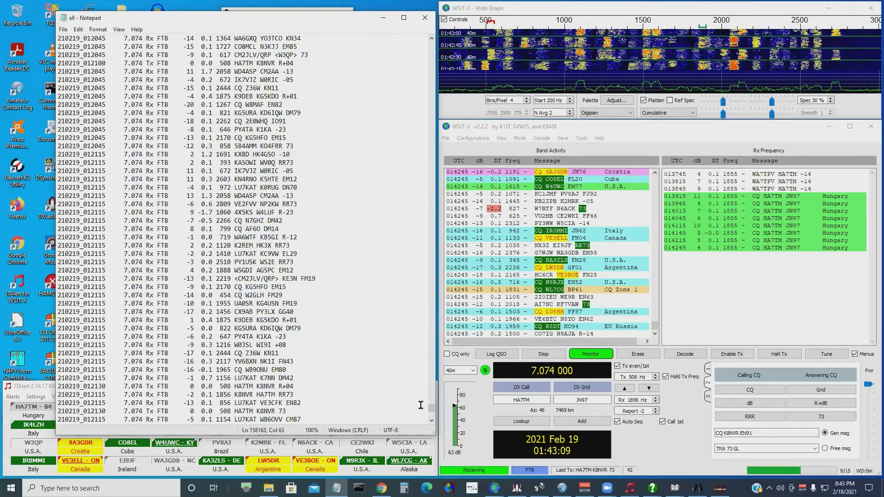
pyautogui.click(429, 248)
pyautogui.moveTo(429, 248); pyautogui.dragTo(430, 39)
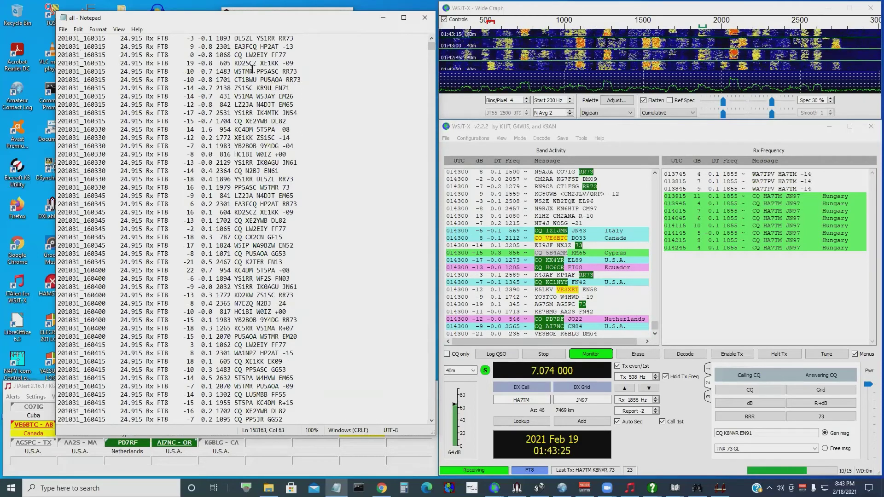
pyautogui.click(423, 19)
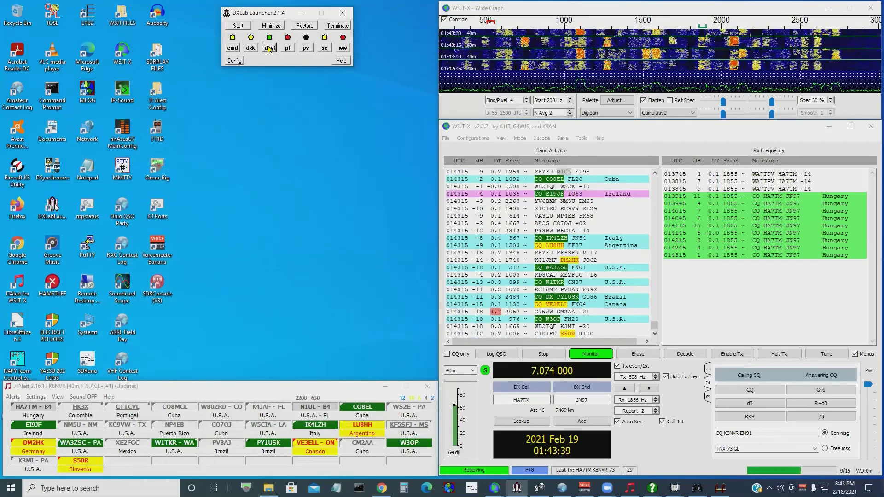
# Bring up the DXView info and world map windows from DXLab Launcher, and move the launcher clear of them
pyautogui.click(269, 48)
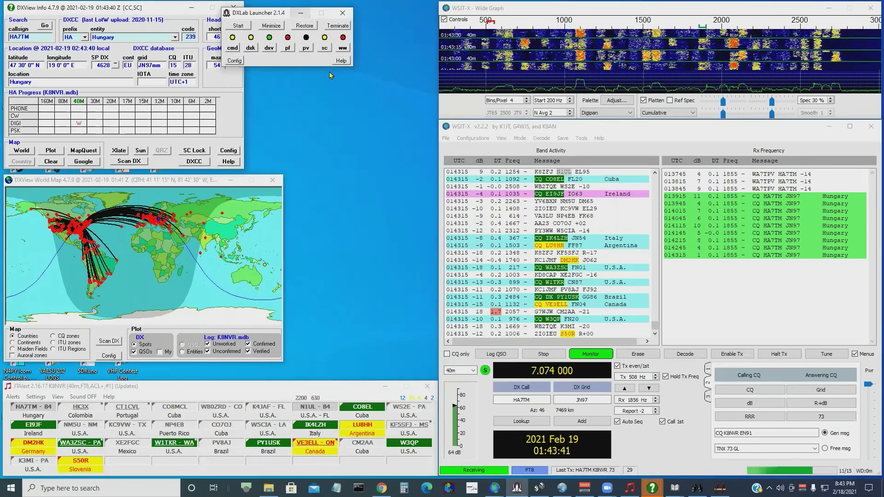
pyautogui.moveTo(275, 13); pyautogui.dragTo(332, 38)
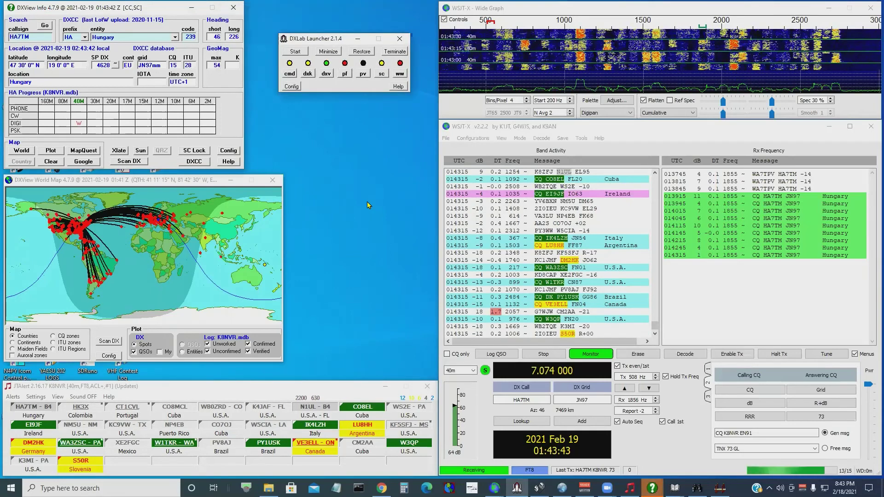
pyautogui.click(57, 396)
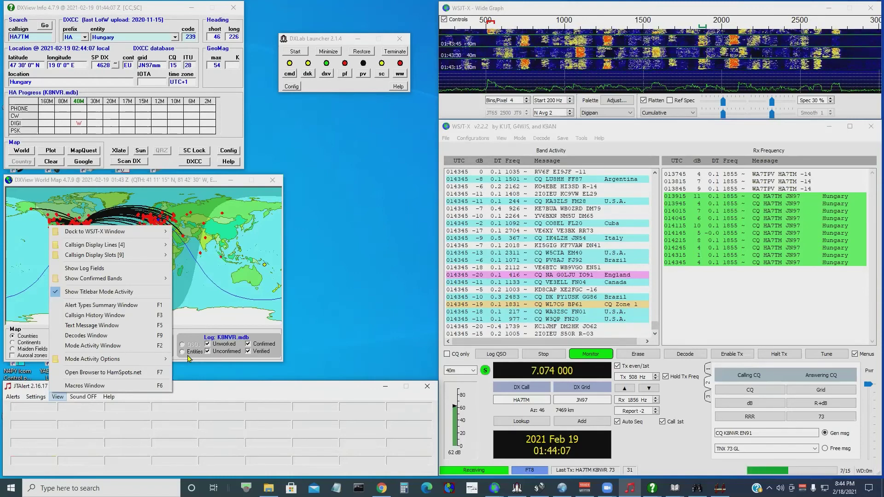
pyautogui.click(106, 326)
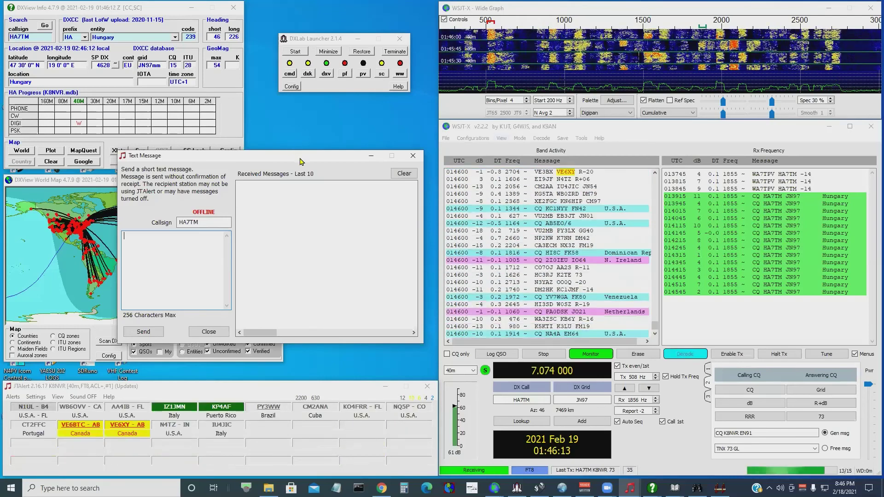
pyautogui.moveTo(299, 158); pyautogui.dragTo(302, 146)
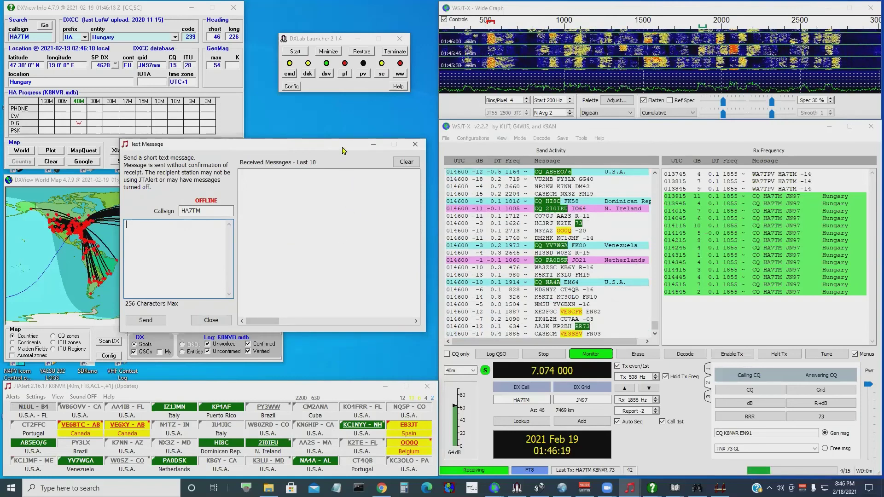
pyautogui.moveTo(340, 147); pyautogui.dragTo(325, 128)
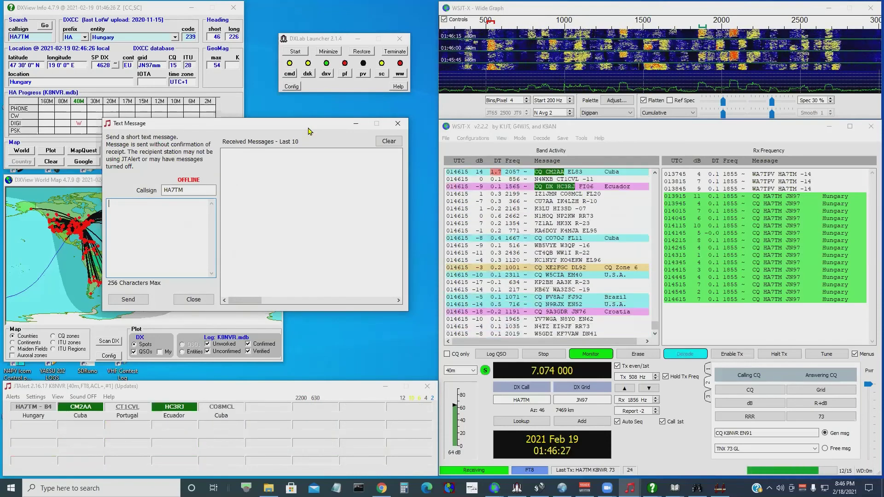
pyautogui.click(398, 124)
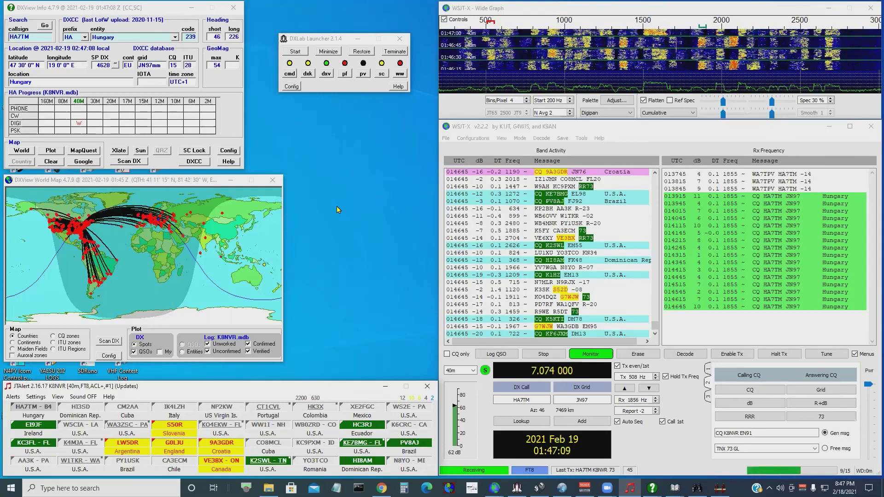
pyautogui.click(309, 41)
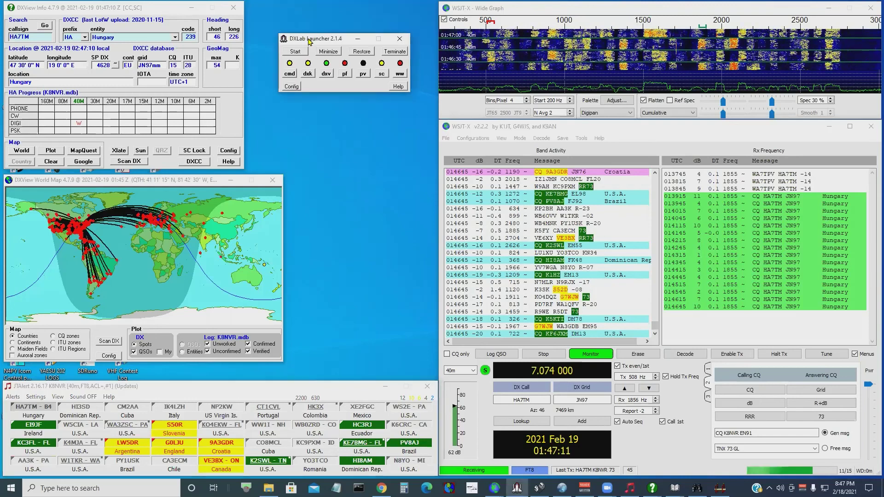
pyautogui.moveTo(309, 41); pyautogui.dragTo(309, 46)
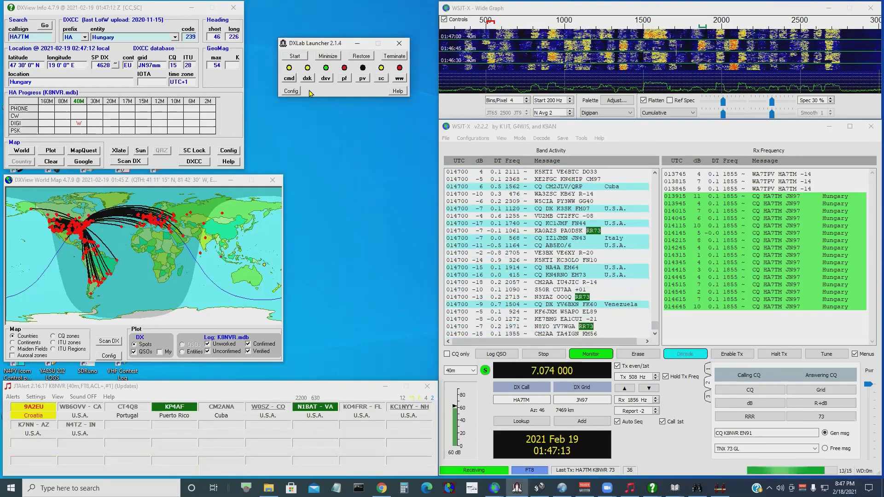